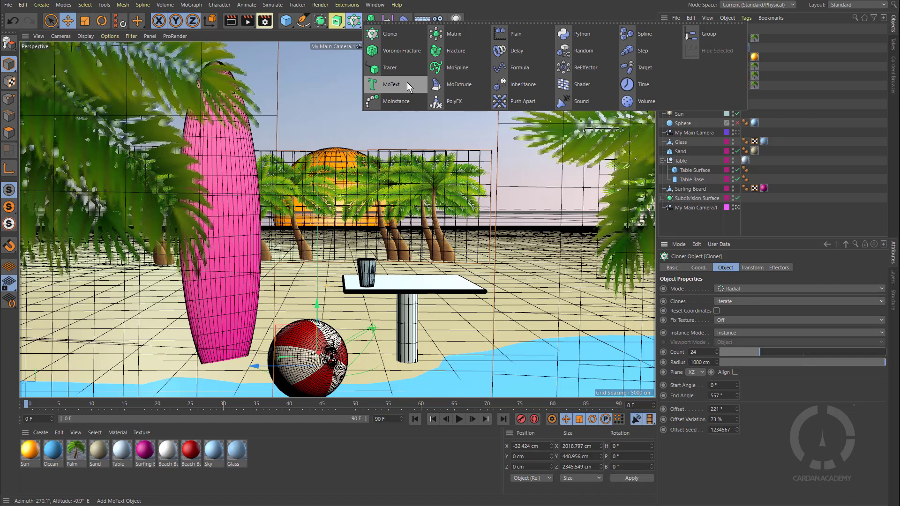
Add a MoText object to the beach scene and rotate it to a heading of -90°.
left_click(407, 83)
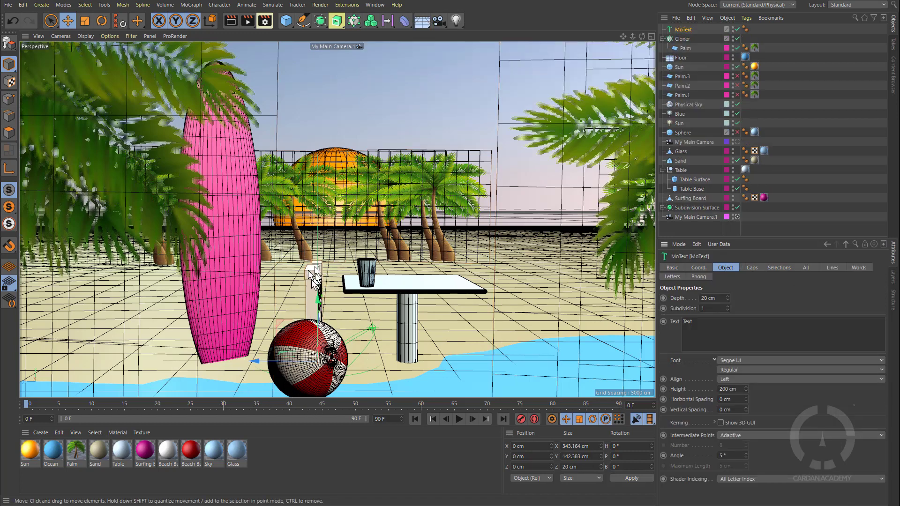
left_click(736, 217)
left_click(737, 218)
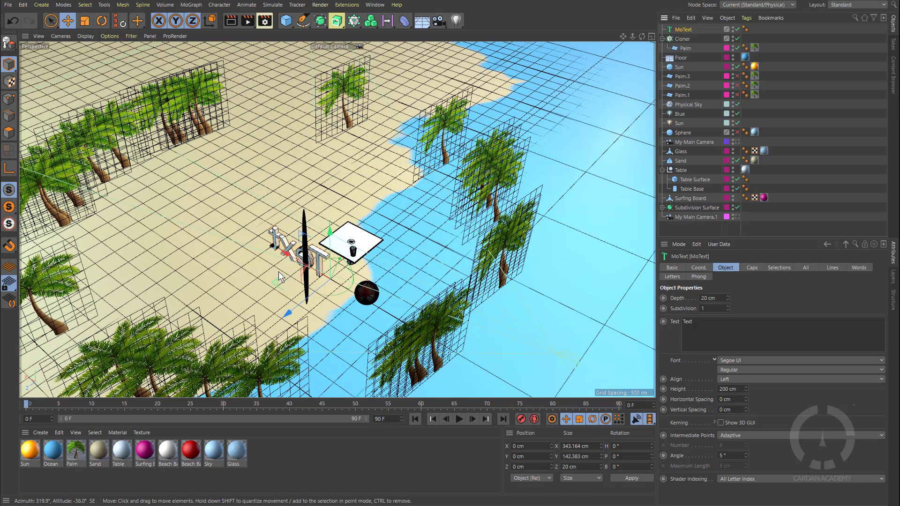
left_click_drag(279, 272, 226, 244, "alt")
scroll(365, 238, "up", 5)
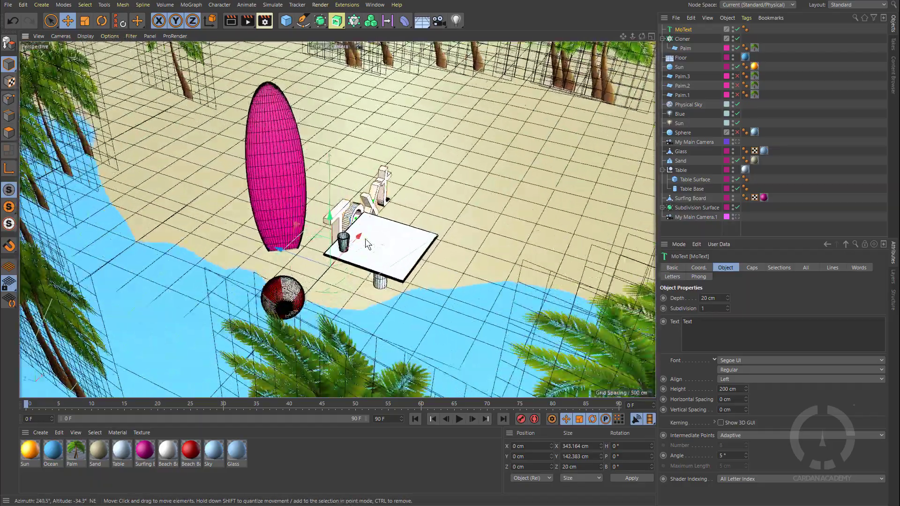
scroll(365, 238, "up", 2)
left_click_drag(417, 234, 397, 227, "alt")
scroll(397, 227, "up", 5)
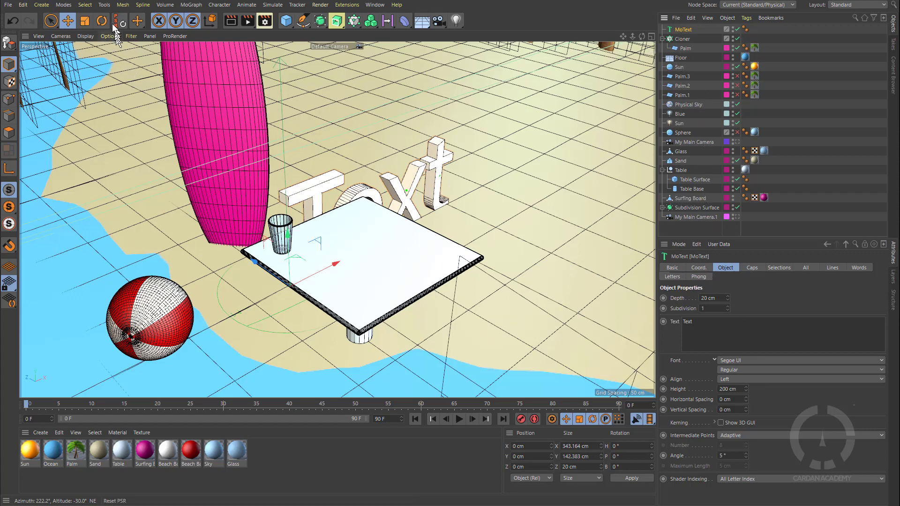
left_click(101, 20)
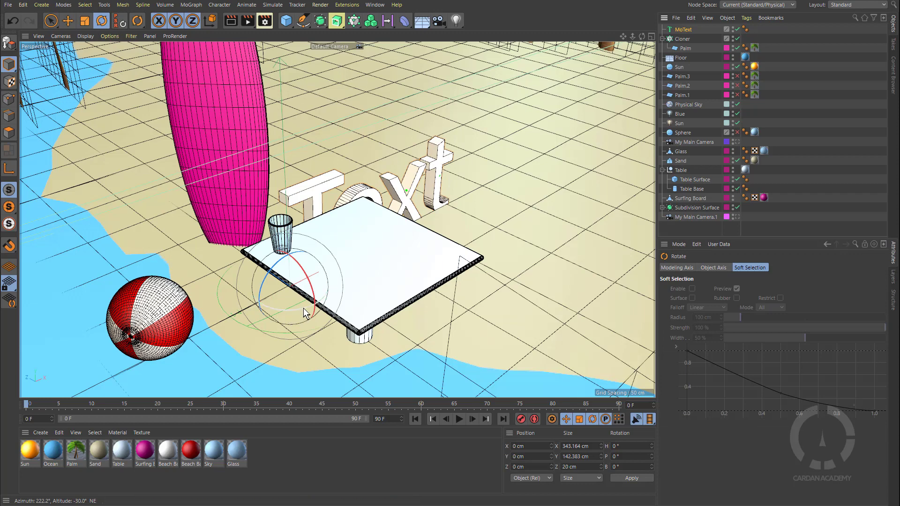
left_click_drag(303, 308, 231, 301)
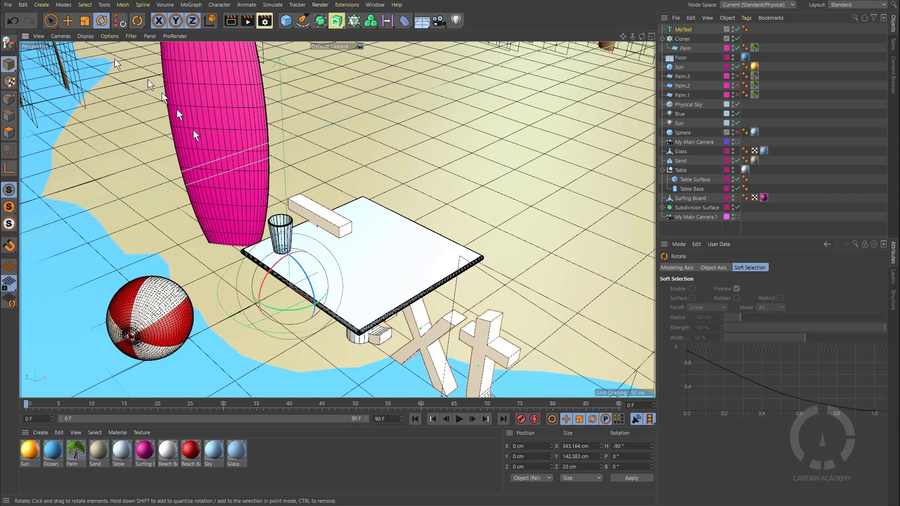
Move the text in front of the sun above the beach, to about X 335 cm, Y 256 cm and Z 92 cm.
left_click(67, 20)
left_click_drag(334, 271, 395, 194)
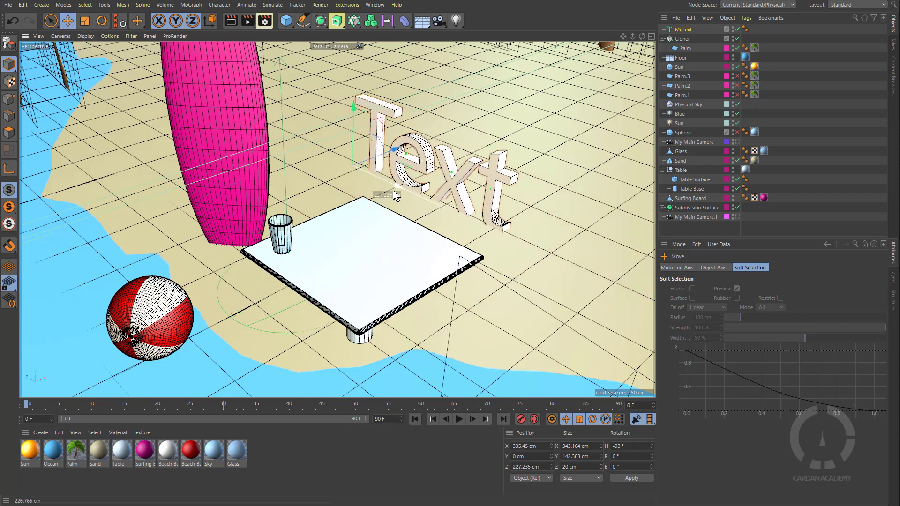
left_click(737, 216)
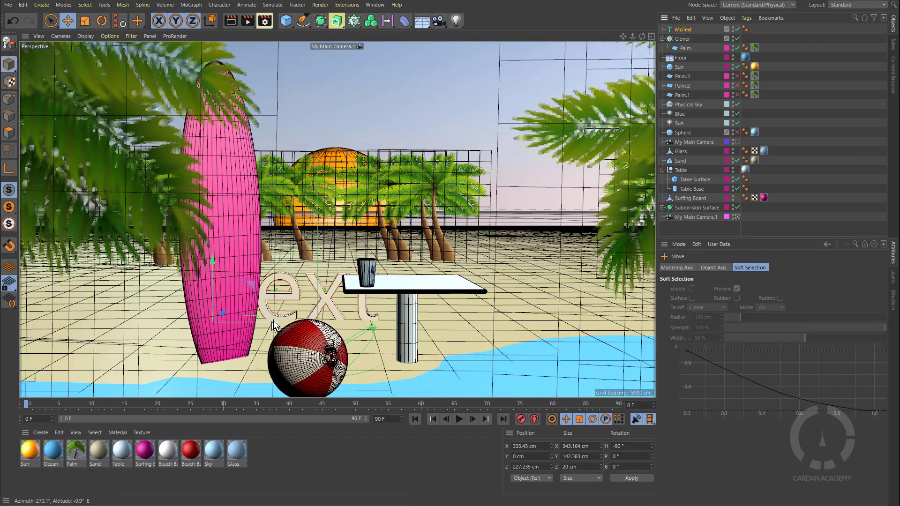
left_click_drag(274, 325, 267, 136)
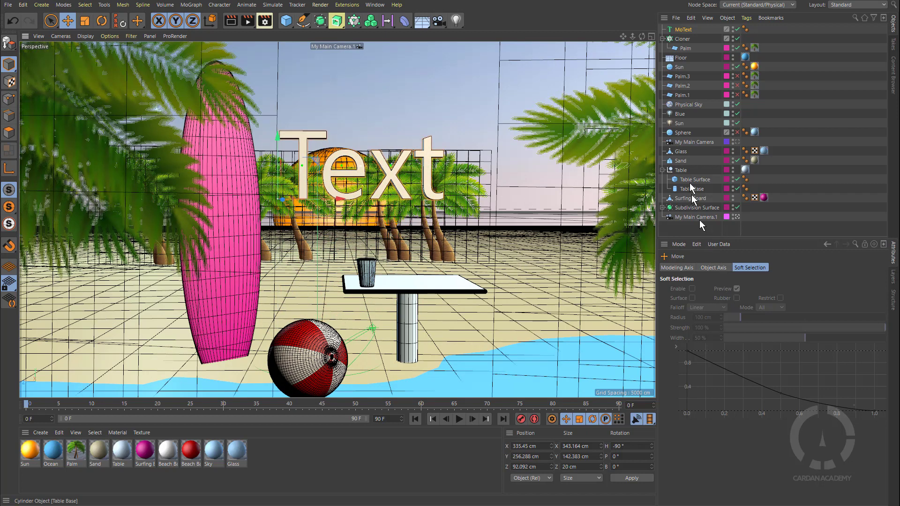
Change the MoText content to "Beach" and rename the object Beach.
double_click(687, 30)
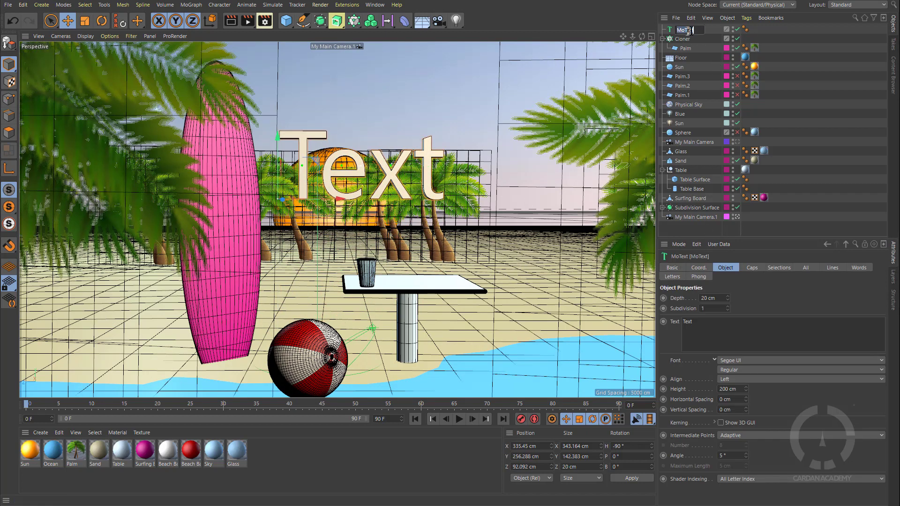
key("Return")
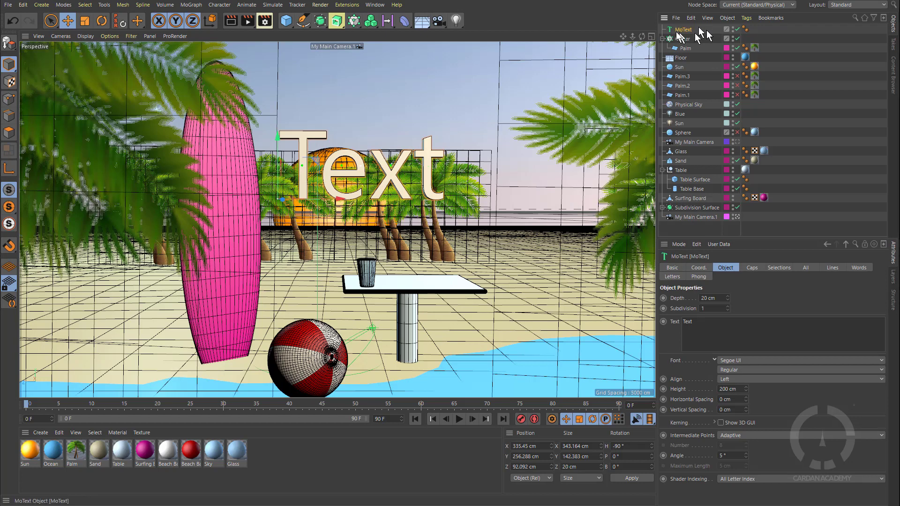
double_click(694, 322)
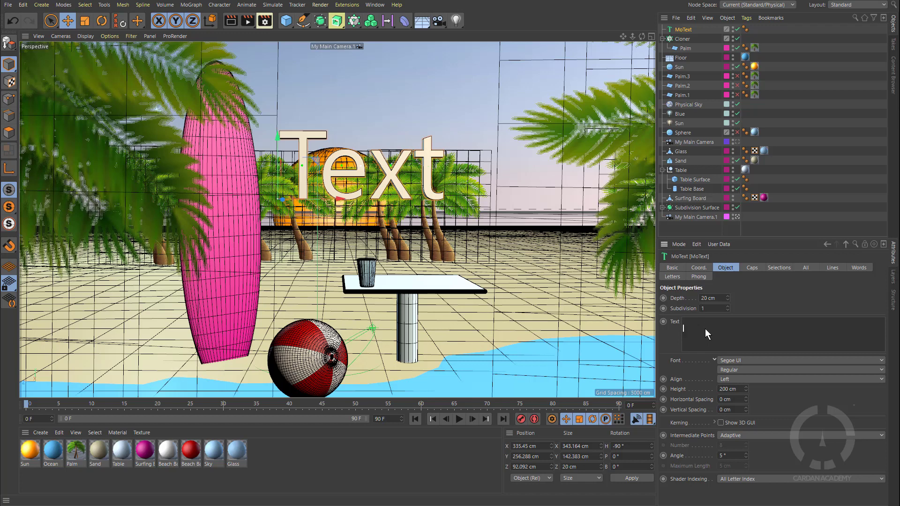
double_click(680, 29)
type("Beach")
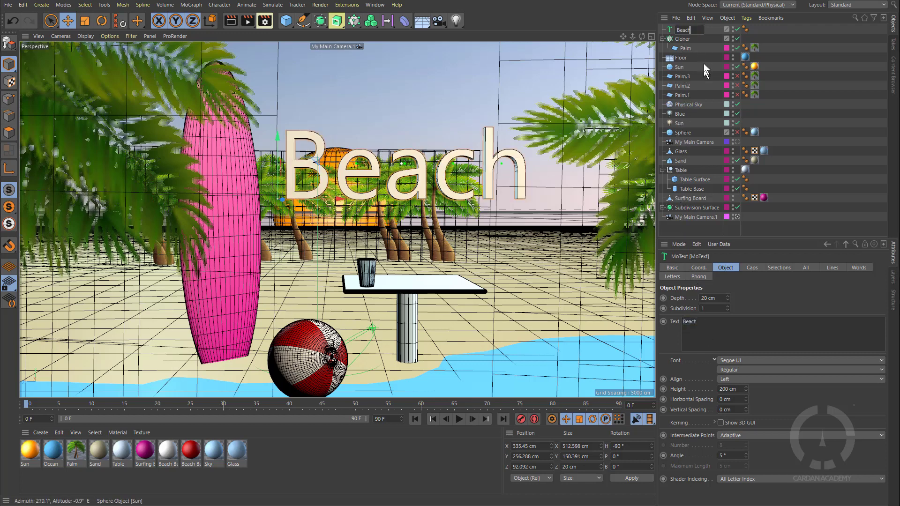
key("Return")
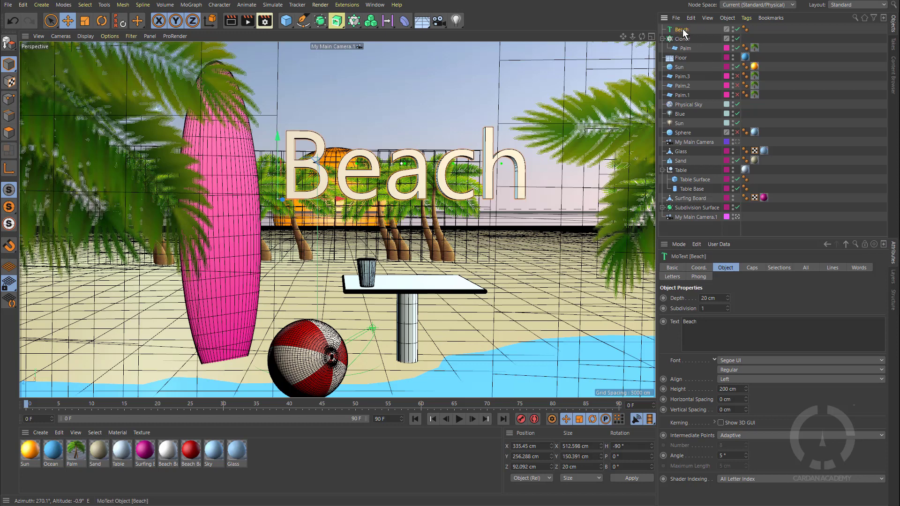
Duplicate the Beach text object directly below the original in the object list.
left_click_drag(683, 29, 685, 37, "ctrl")
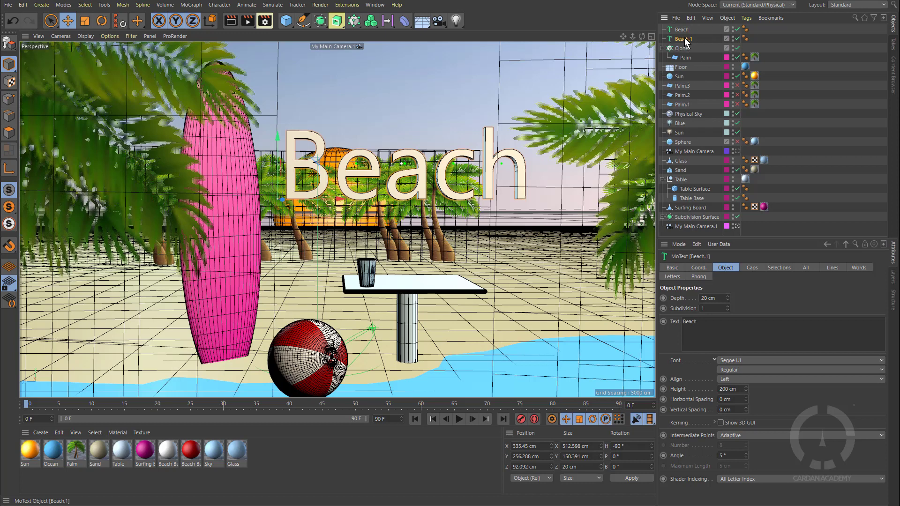
left_click(337, 24)
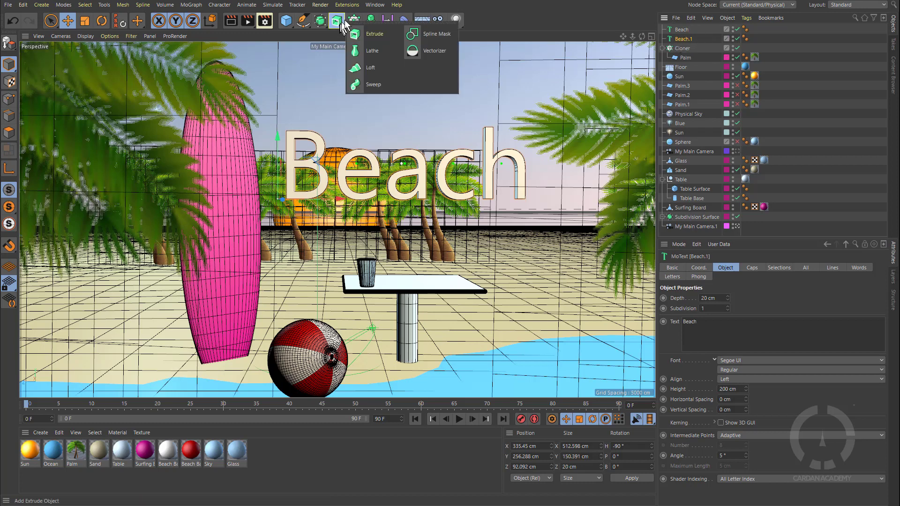
left_click(356, 20)
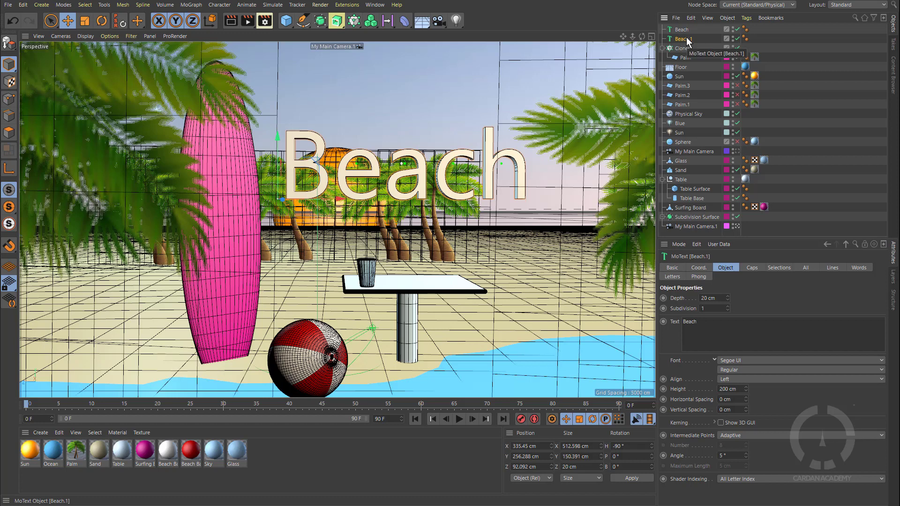
Rename the copied text object Vacation and change its text content to "Vacation".
double_click(686, 39)
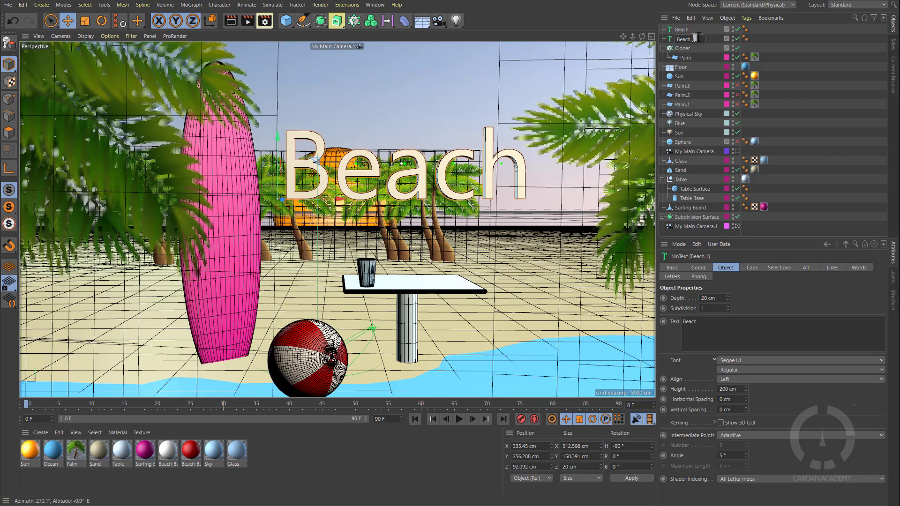
left_click_drag(698, 39, 648, 40)
type("Ve")
type("cat")
type("ion")
key("ctrl+a")
key("Return")
left_click_drag(699, 321, 678, 322)
left_click(683, 49)
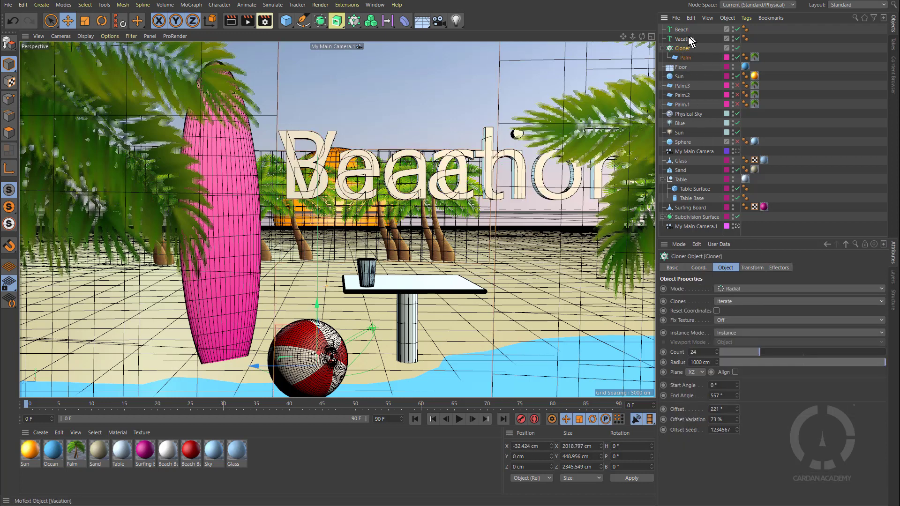
Move the Vacation text into the foreground below Beach, to about X -140 cm, Y 15 cm and Z 317 cm.
left_click(688, 38)
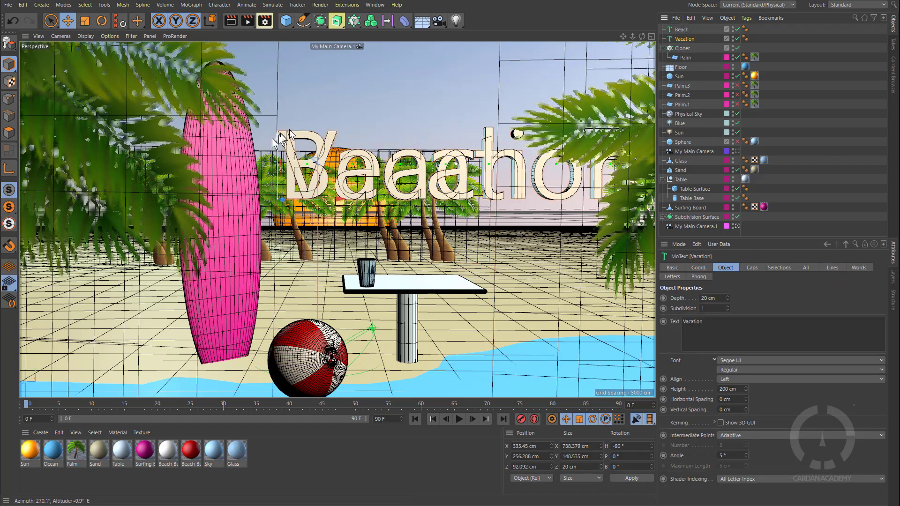
left_click_drag(277, 138, 280, 210)
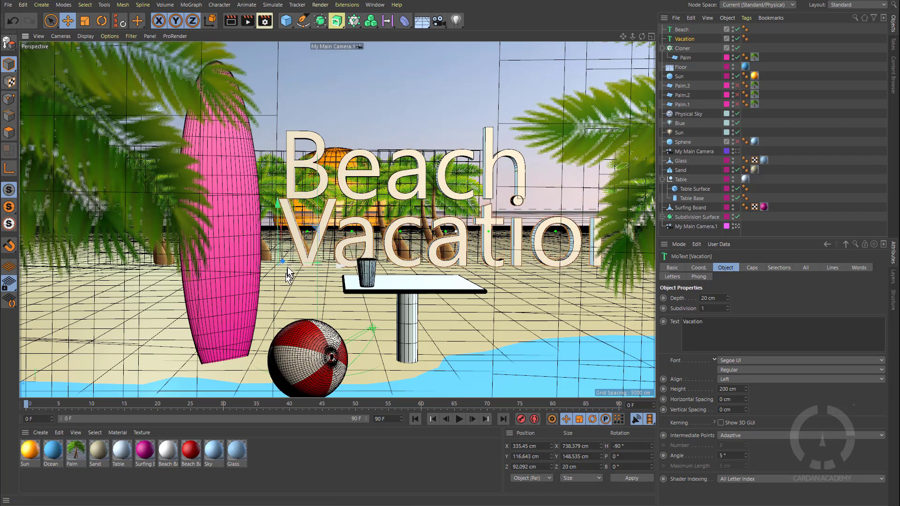
left_click_drag(283, 261, 134, 284)
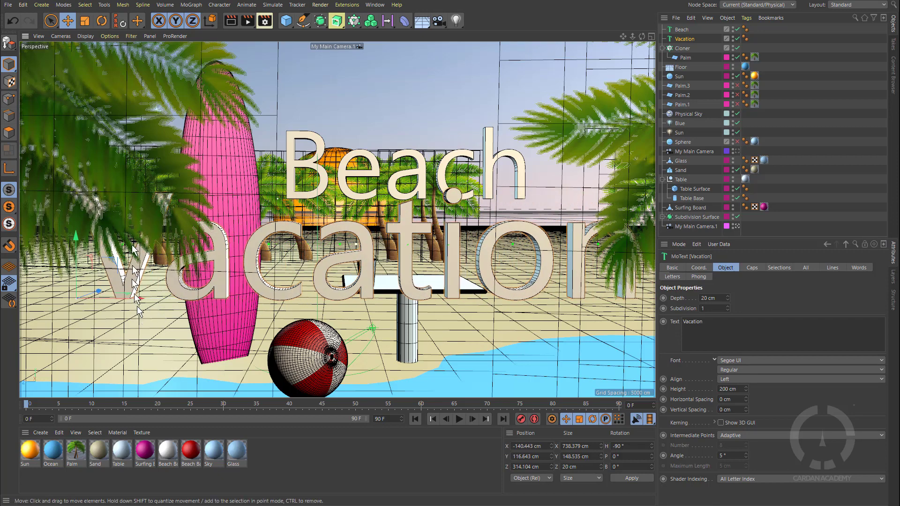
left_click_drag(75, 237, 53, 314)
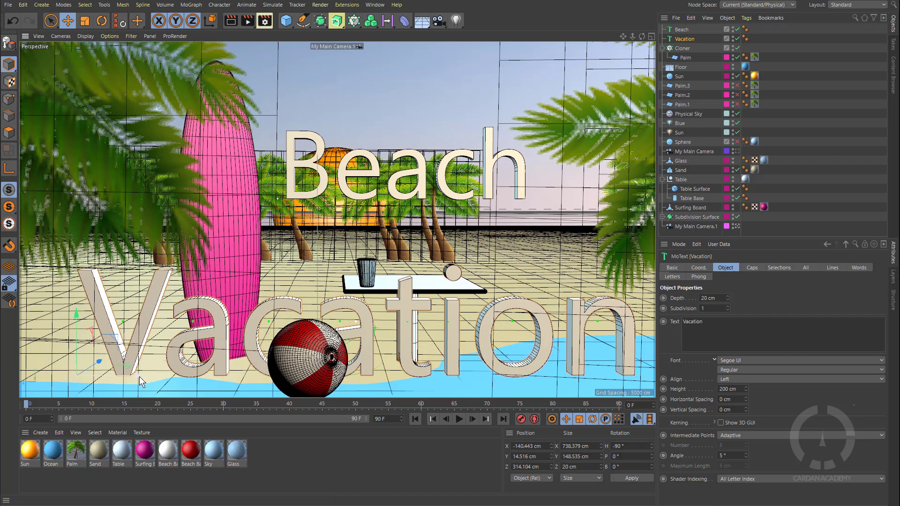
left_click_drag(140, 376, 137, 379)
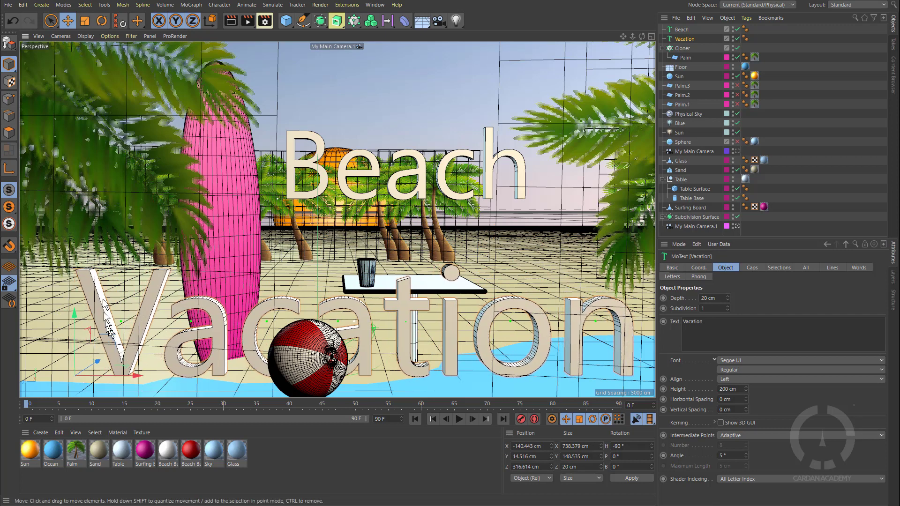
Try an extrusion depth of 10000 cm on the Vacation text.
left_click(728, 296)
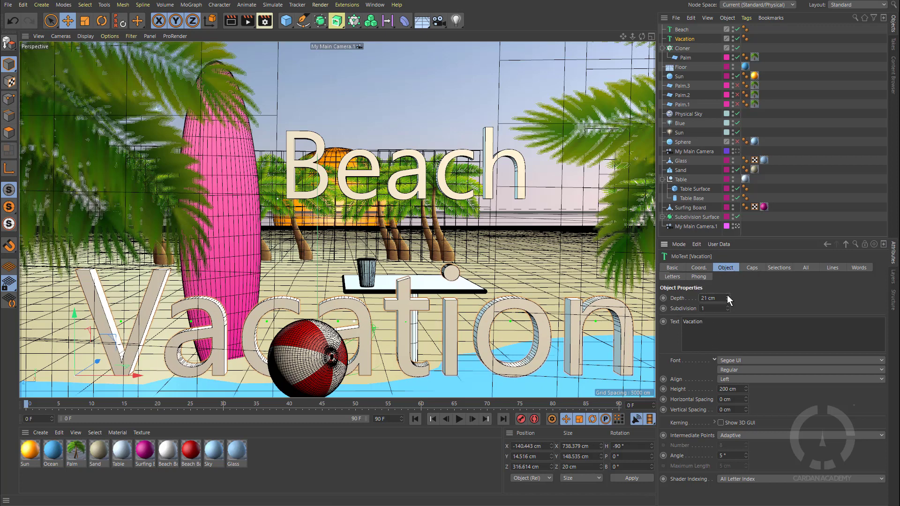
left_click_drag(727, 297, 682, 299)
type("10000")
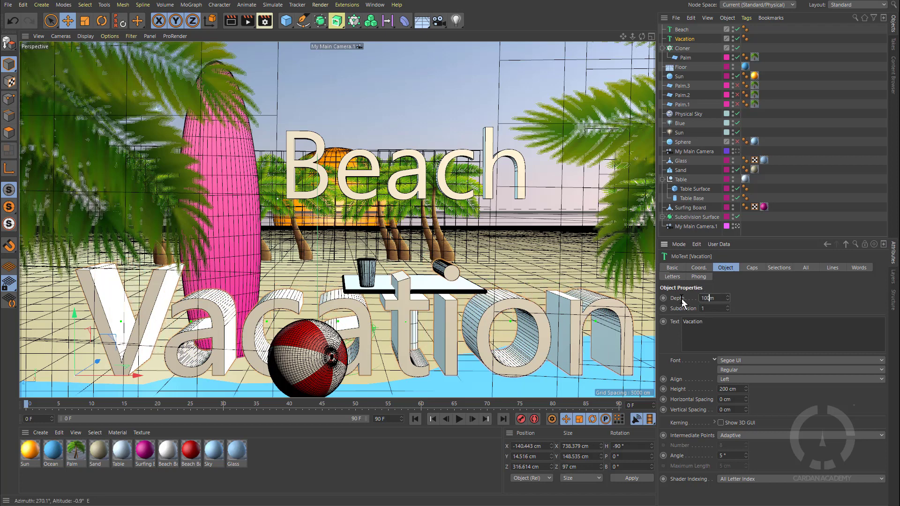
key("Return")
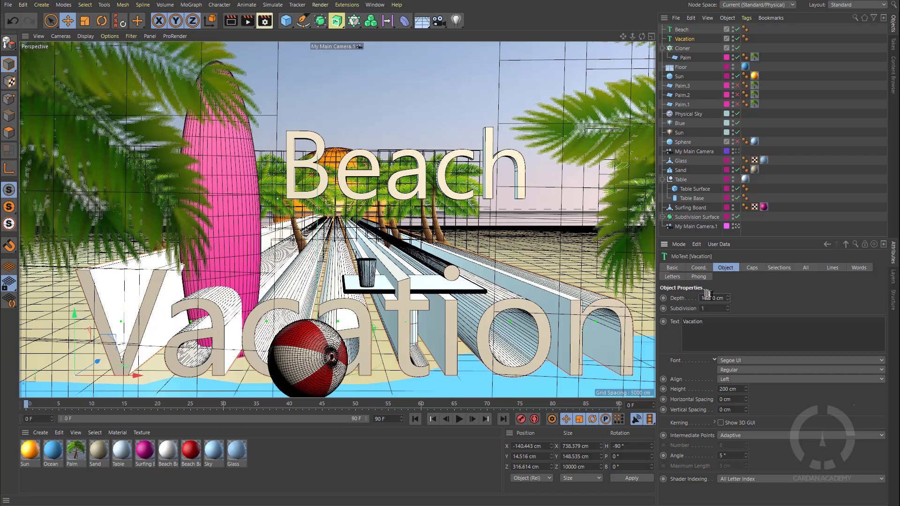
Set the Vacation text's depth to 100 cm.
left_click_drag(716, 297, 685, 293)
type("100")
key("Return")
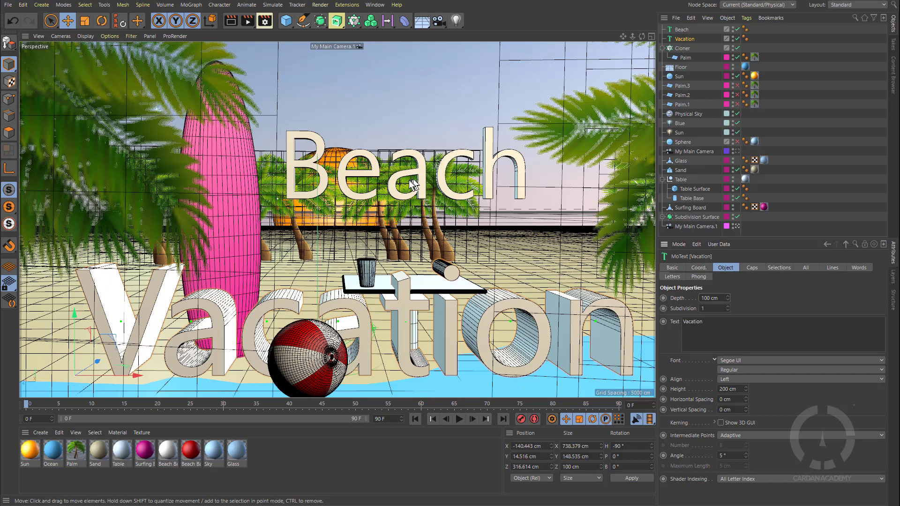
Set the Beach text's depth to 100 cm and shift it sideways toward the surfboard, to about Z 149 cm.
left_click(681, 30)
left_click(703, 299)
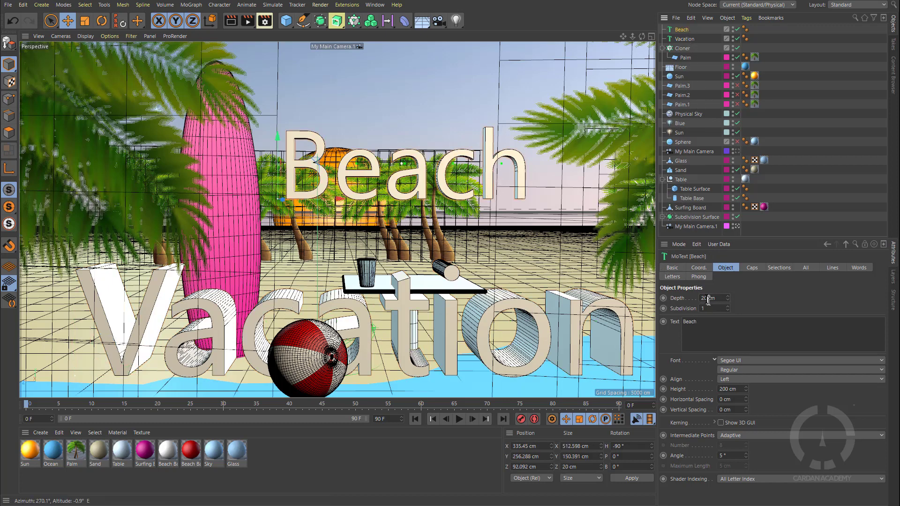
type("100")
key("Return")
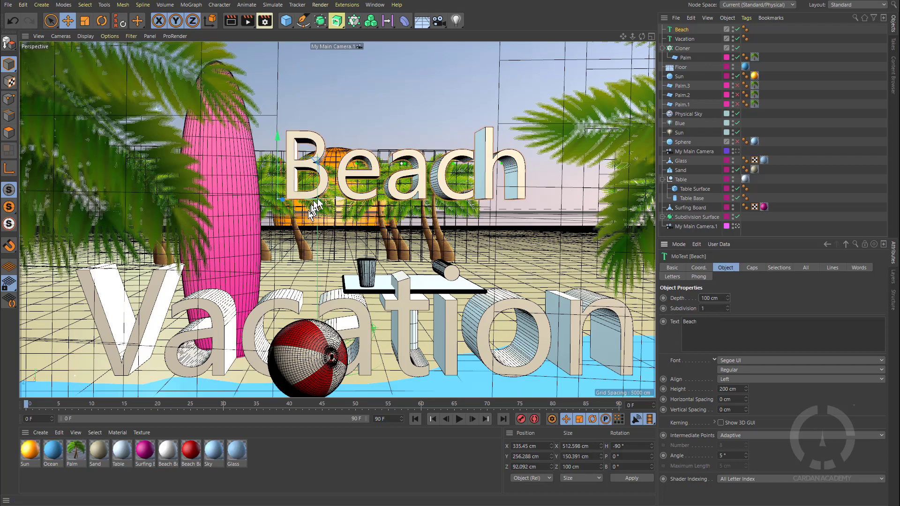
left_click_drag(342, 203, 313, 199)
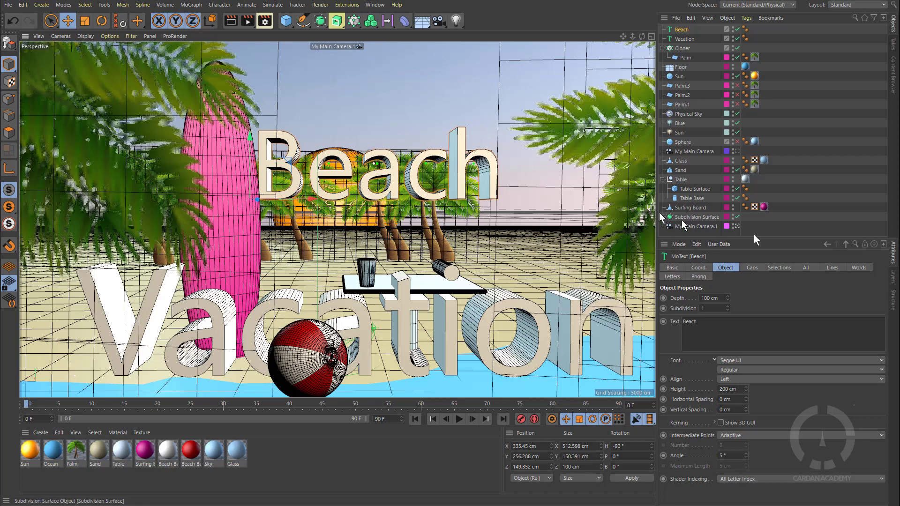
Change the font of both the Beach and Vacation texts to Roboto Black.
left_click(686, 39, "ctrl")
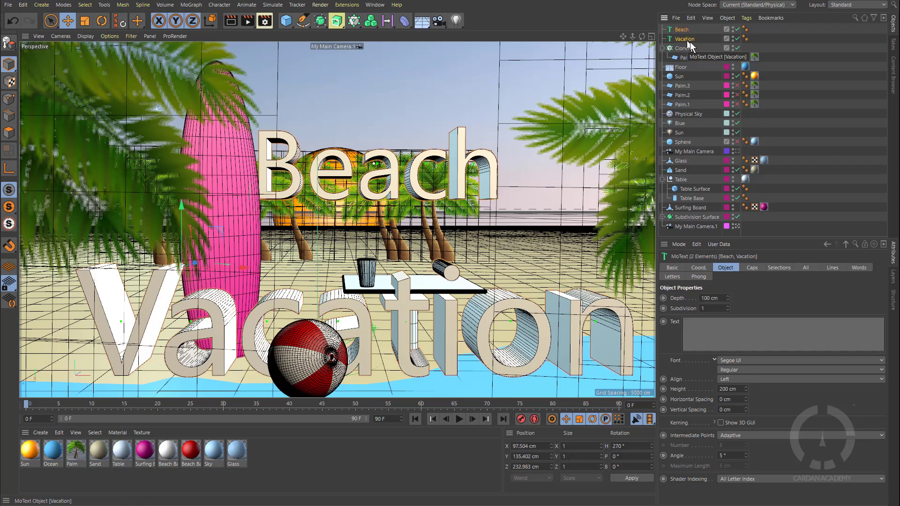
left_click(734, 361)
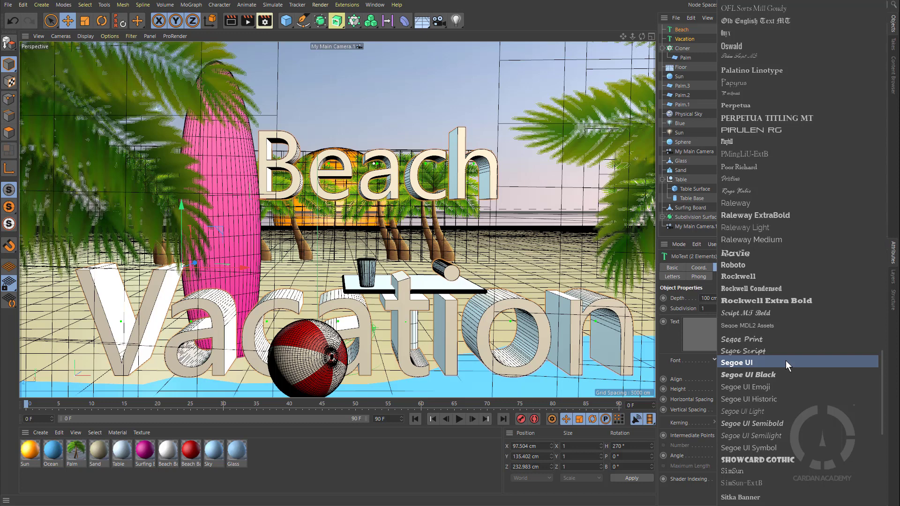
left_click(769, 266)
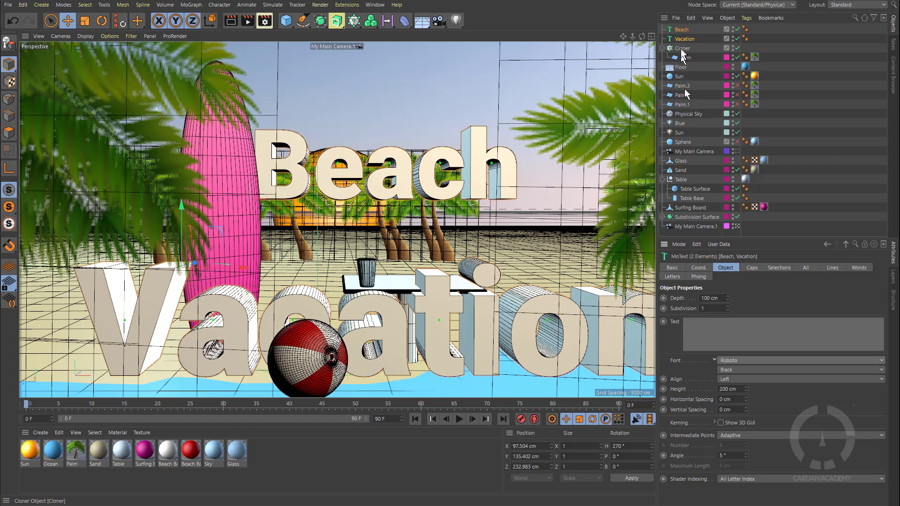
Add a round bevel of 6.29 cm with 5 segments to the caps of the Beach and Vacation texts.
left_click(754, 267)
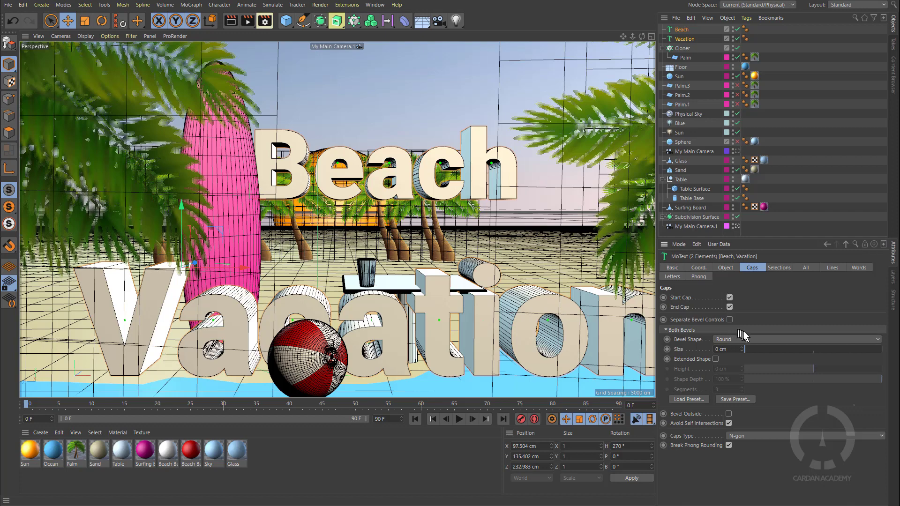
left_click_drag(745, 347, 753, 350)
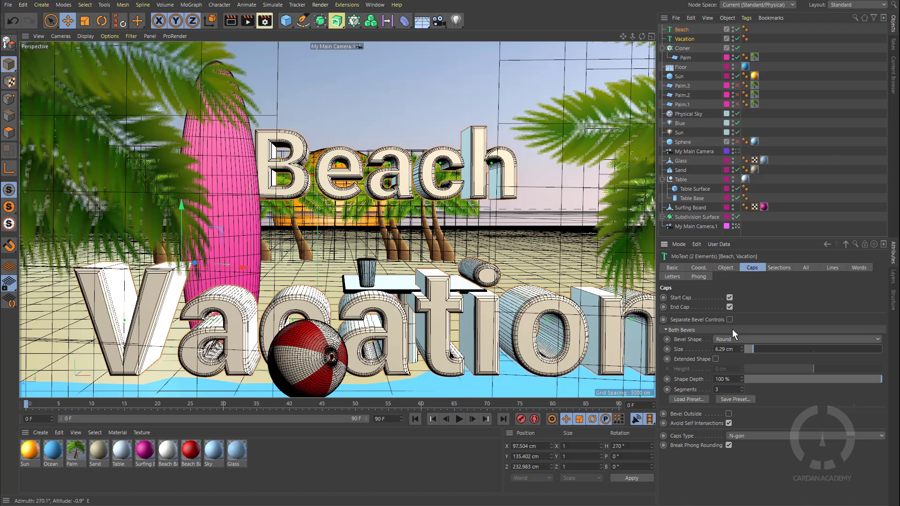
left_click(742, 387)
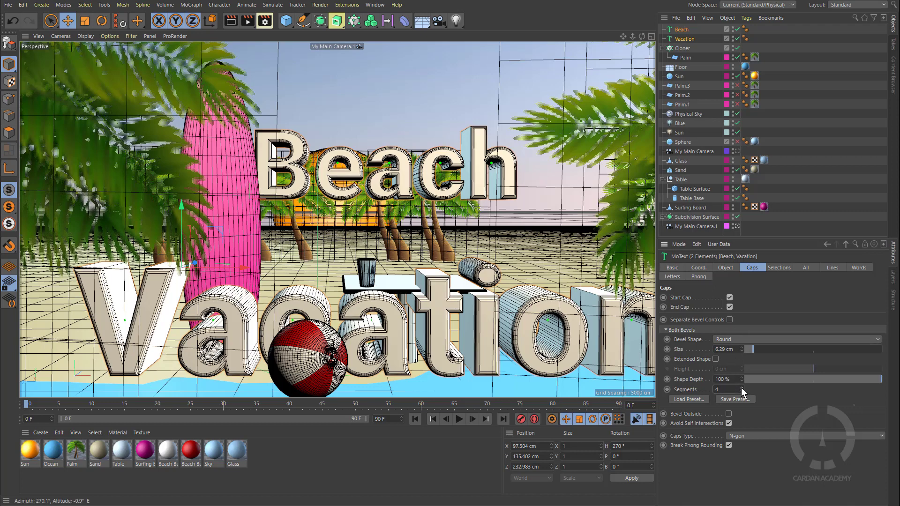
left_click(741, 387)
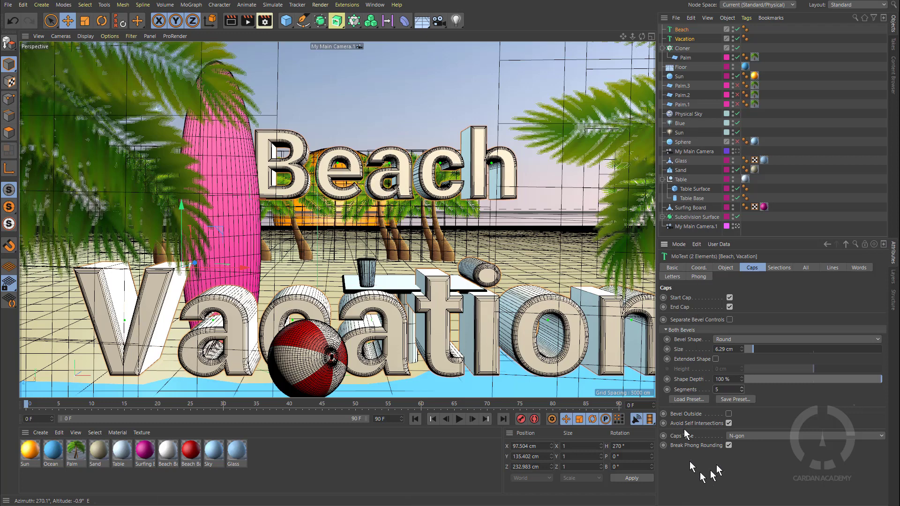
Apply the Beach Ball Red material to the Vacation text.
left_click(784, 268)
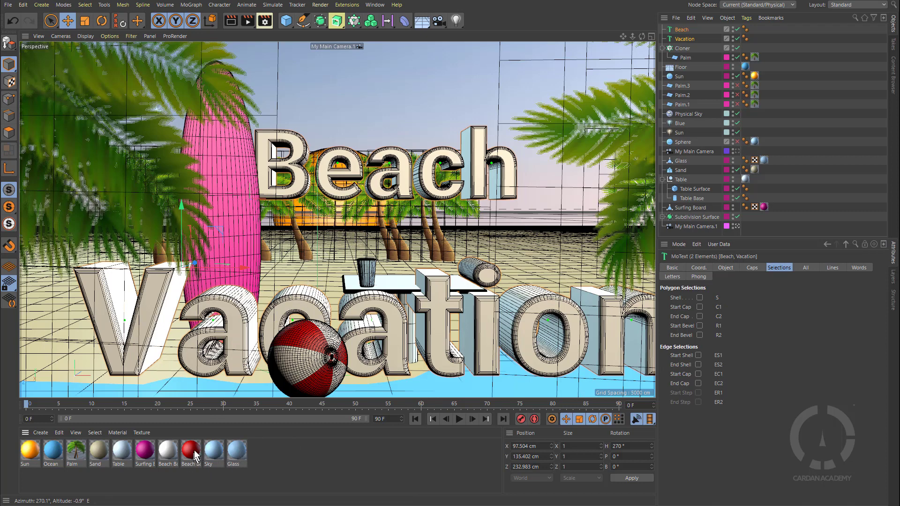
left_click_drag(194, 456, 694, 41)
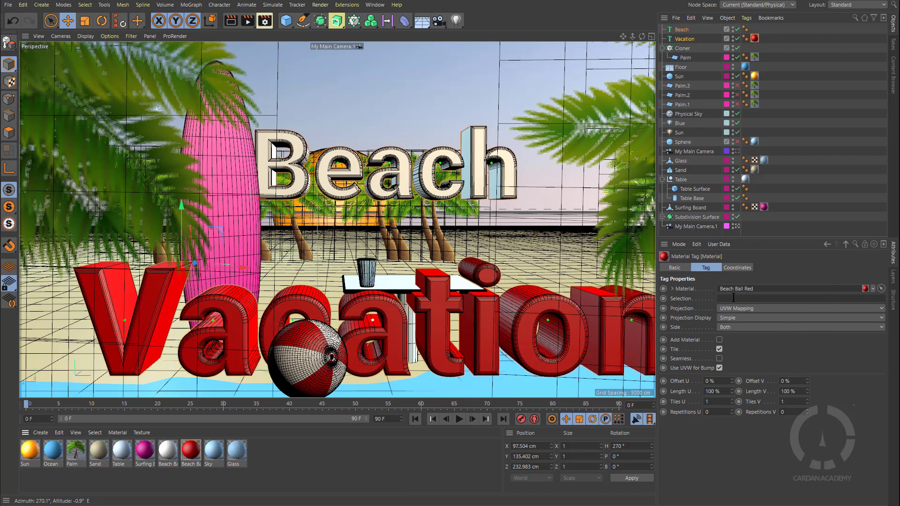
Try generating the cap and bevel polygon selections on the Vacation text and clear them again.
left_click(693, 40)
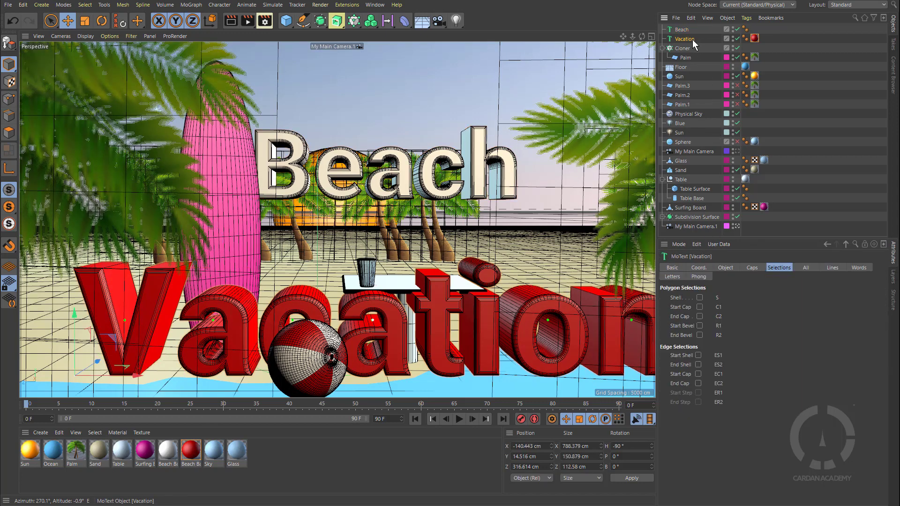
left_click(699, 307)
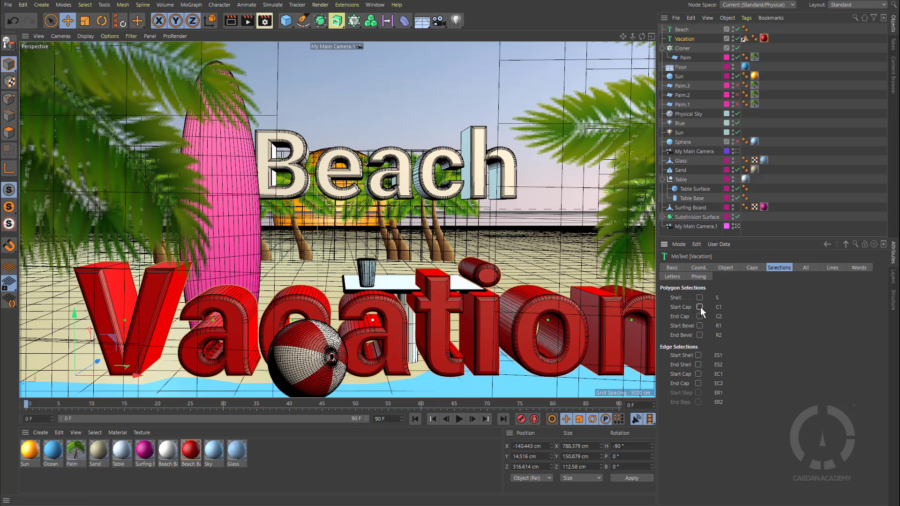
left_click(700, 317)
left_click(700, 316)
left_click(700, 336)
left_click(700, 335)
Apply Beach Ball White to the Vacation text and enable its Start Cap, End Cap, Start Bevel and End Bevel polygon selections.
left_click_drag(169, 452, 750, 39)
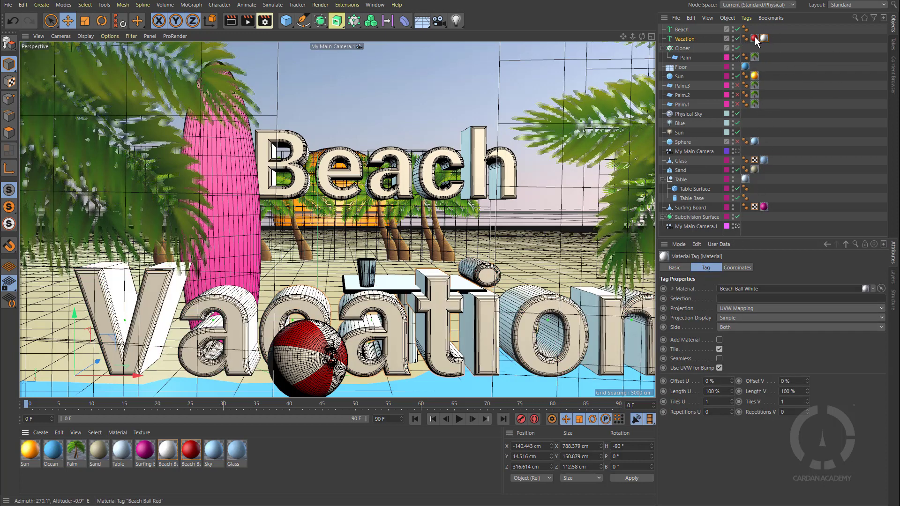
left_click(681, 39)
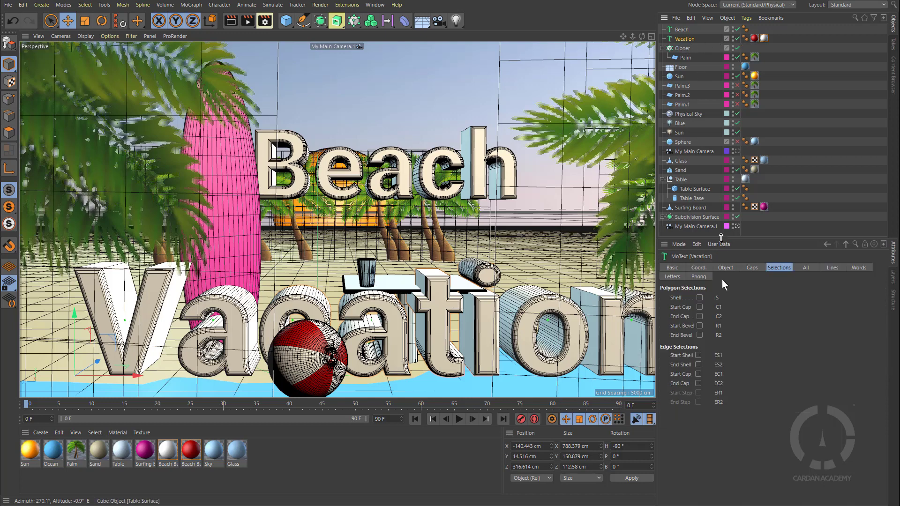
left_click(699, 307)
left_click(700, 316)
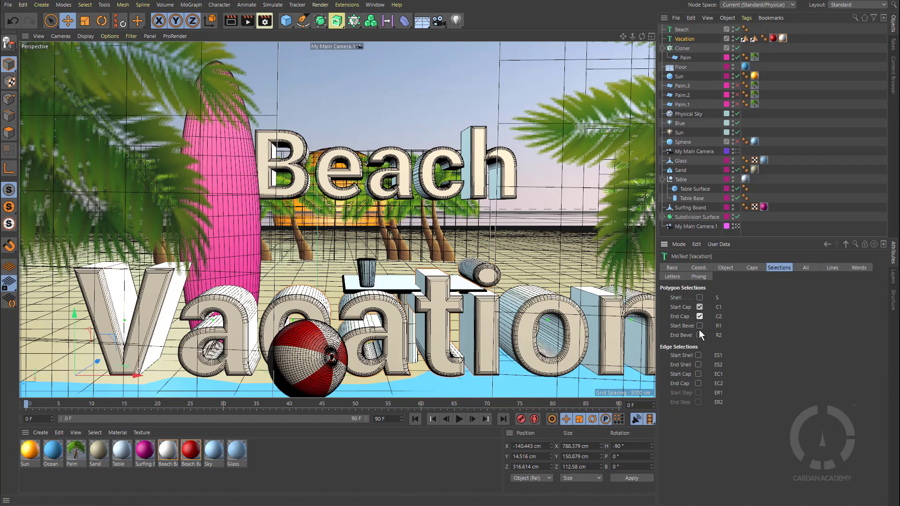
left_click(700, 326)
left_click(699, 335)
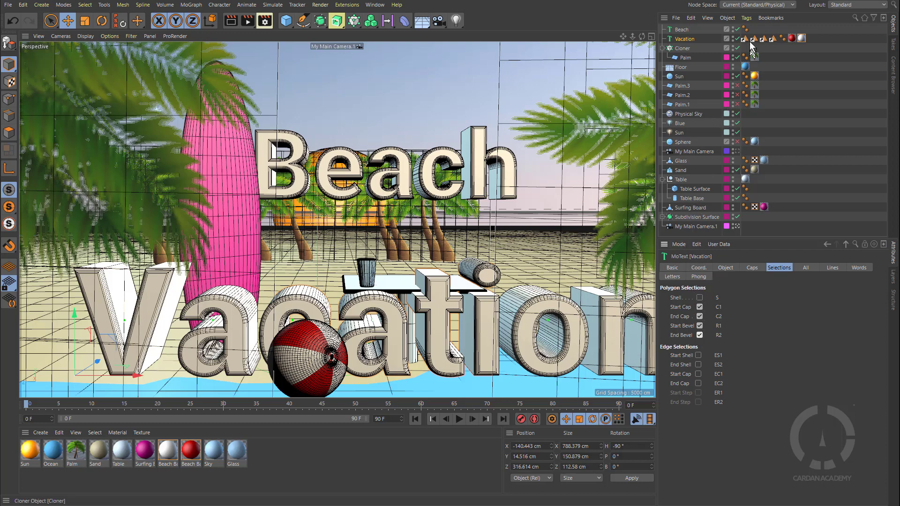
Restrict the Vacation text's Beach Ball Red material to selection R1 and place the Beach Ball White tag before it.
left_click(792, 37)
left_click_drag(792, 36, 728, 301)
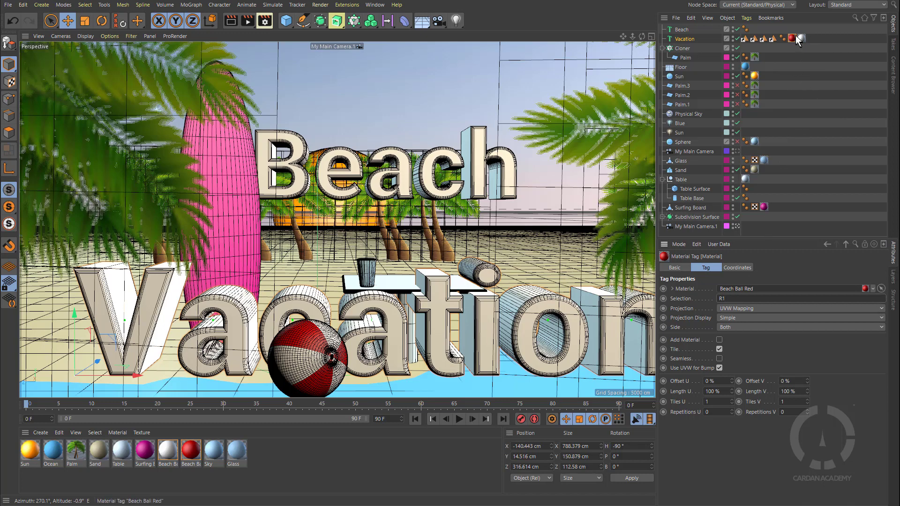
left_click_drag(801, 38, 790, 40)
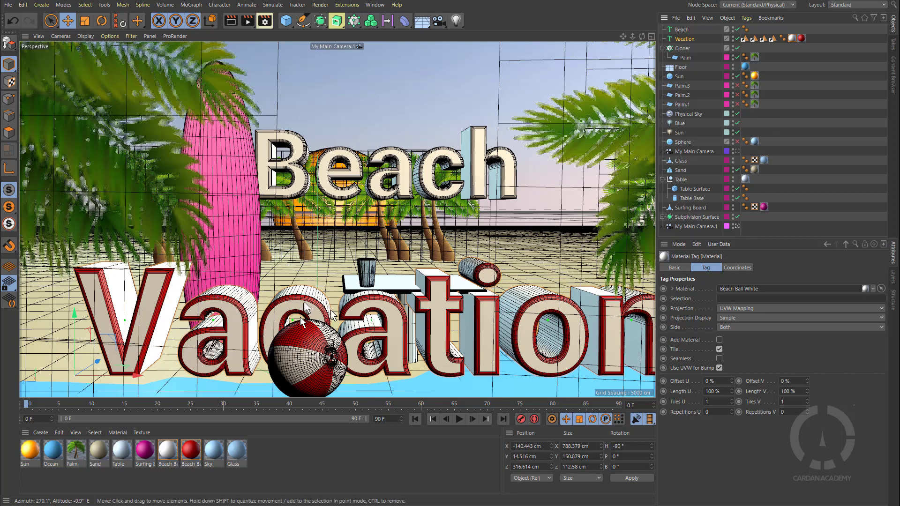
left_click(801, 38)
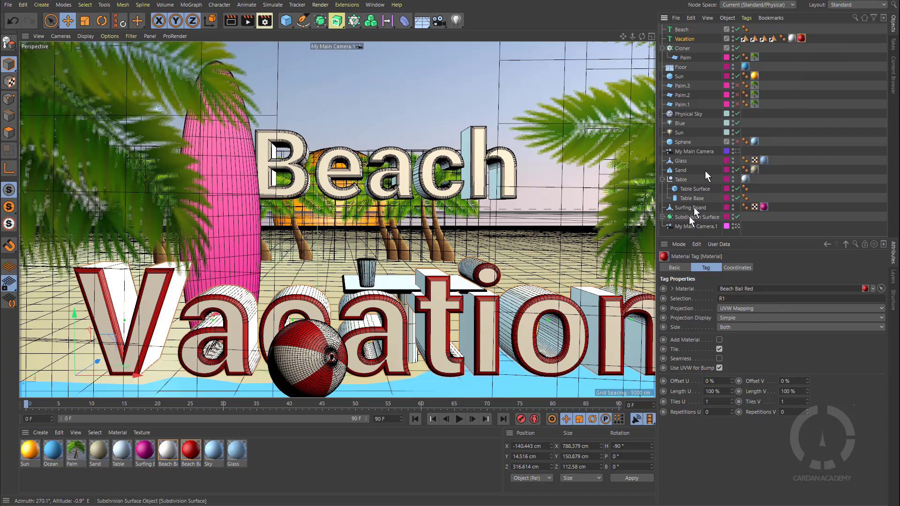
Disable all cap and bevel polygon selections on the Vacation text and check its red and white material tags.
left_click(679, 41)
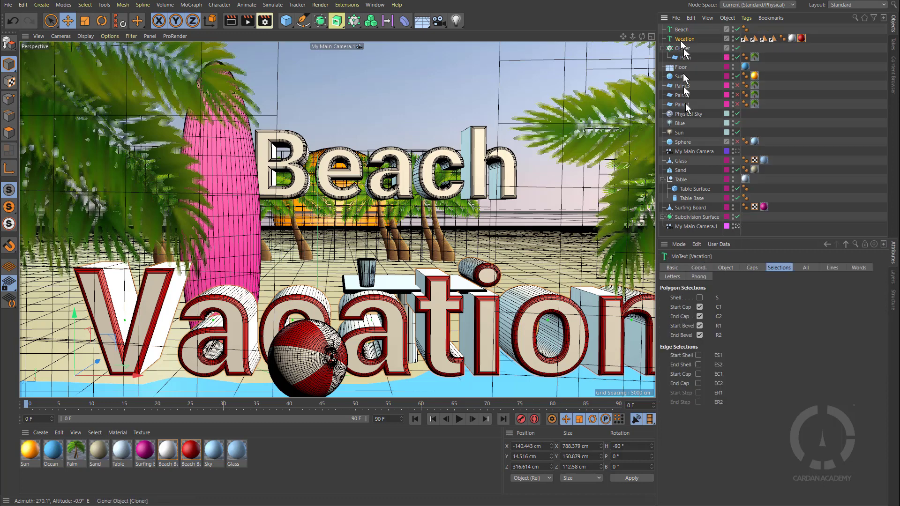
left_click(699, 307)
left_click(699, 317)
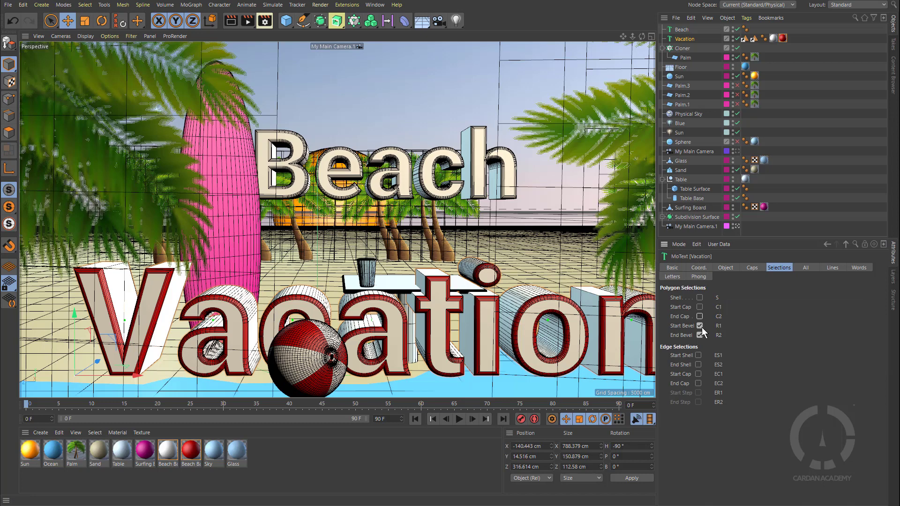
left_click(700, 334)
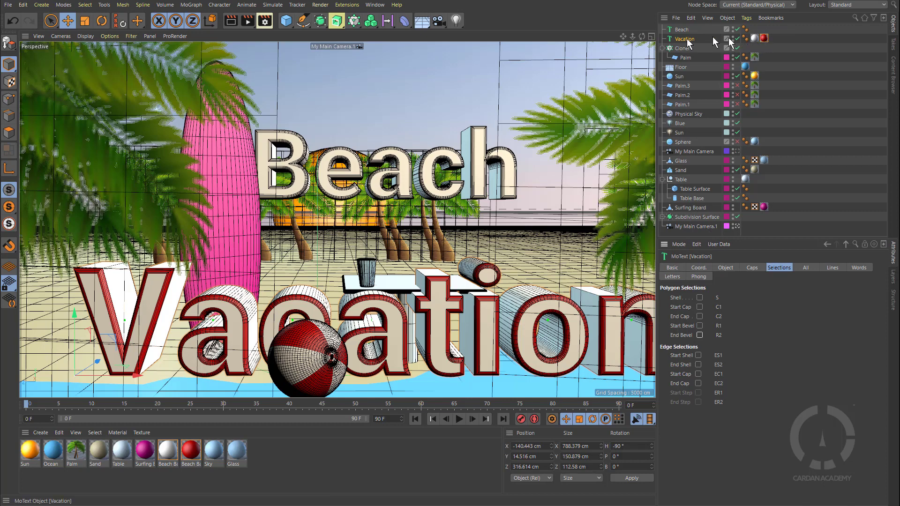
left_click(763, 39)
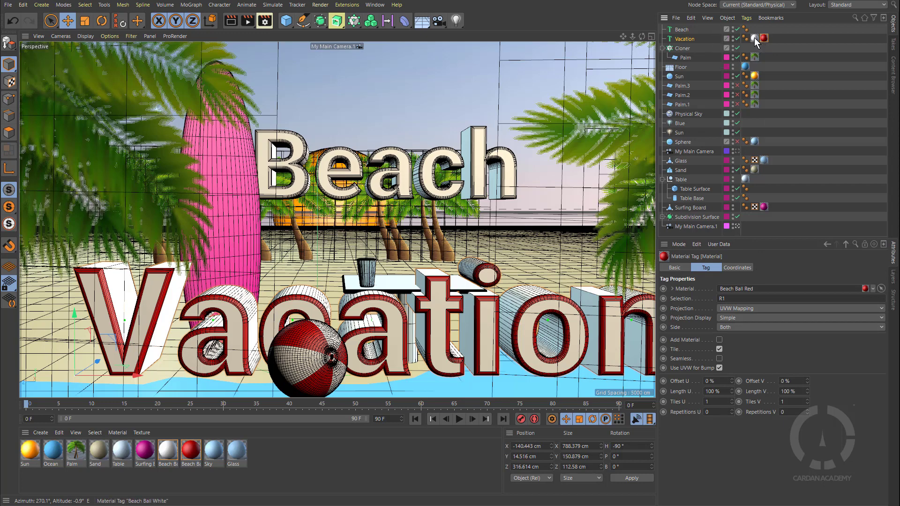
mouse_move(755, 38)
left_mouse_down()
mouse_move(754, 26)
mouse_move(755, 46)
mouse_move(757, 37)
left_mouse_up()
Apply Beach Ball White and Beach Ball Red to the Beach text, restricting the red material to selection R1.
left_click_drag(169, 453, 689, 30)
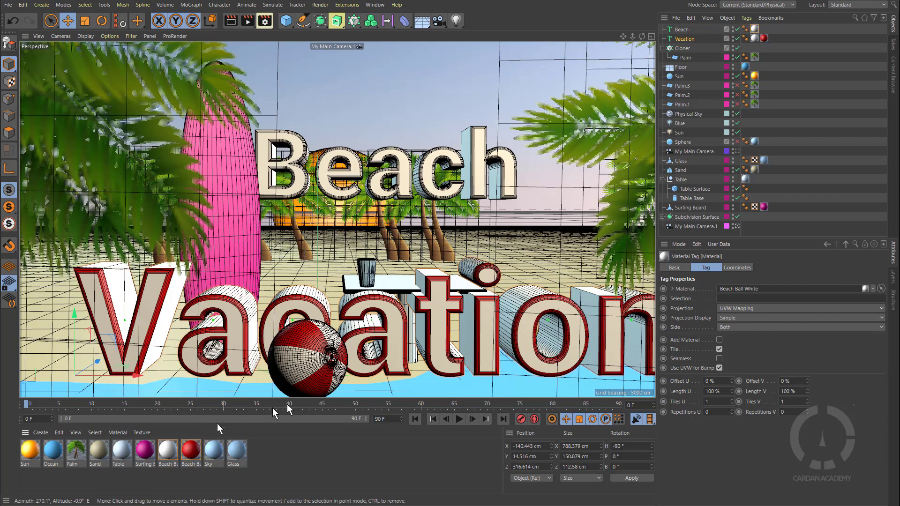
left_click_drag(521, 186, 692, 29)
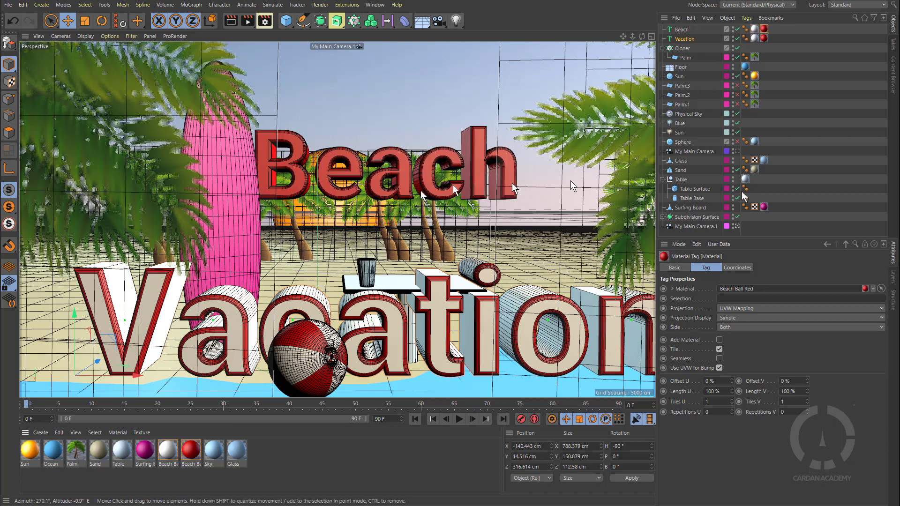
left_click(731, 298)
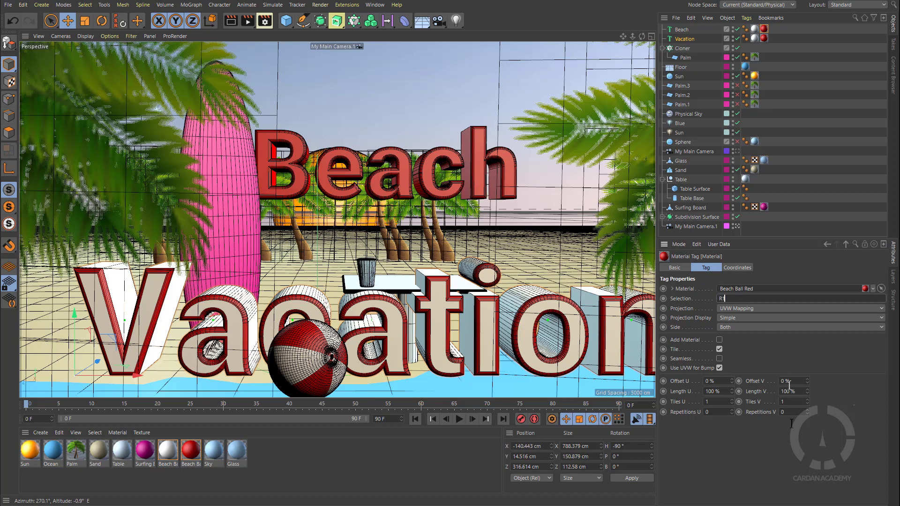
type("R1")
key("Return")
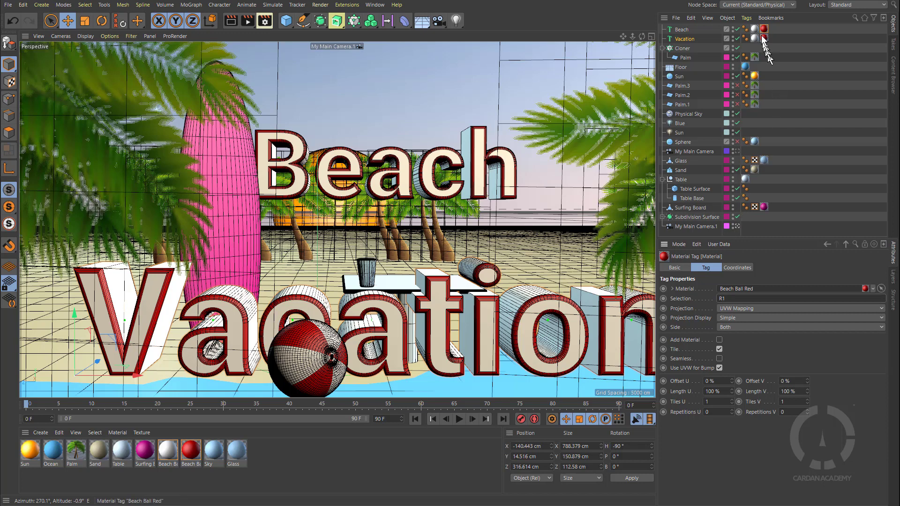
Try reversing the Vacation text's colours, with Beach Ball White limited to R1 and Beach Ball Red applied without a selection.
left_click_drag(754, 30, 773, 41)
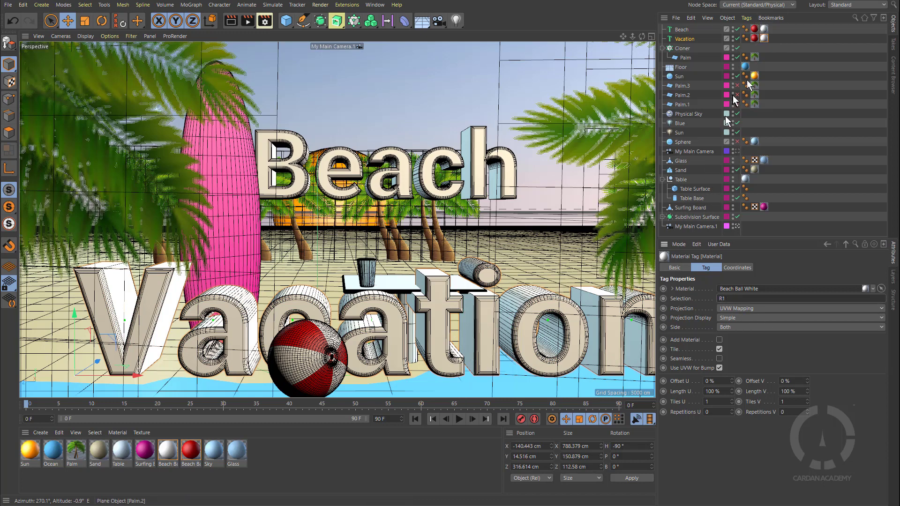
left_click(754, 38)
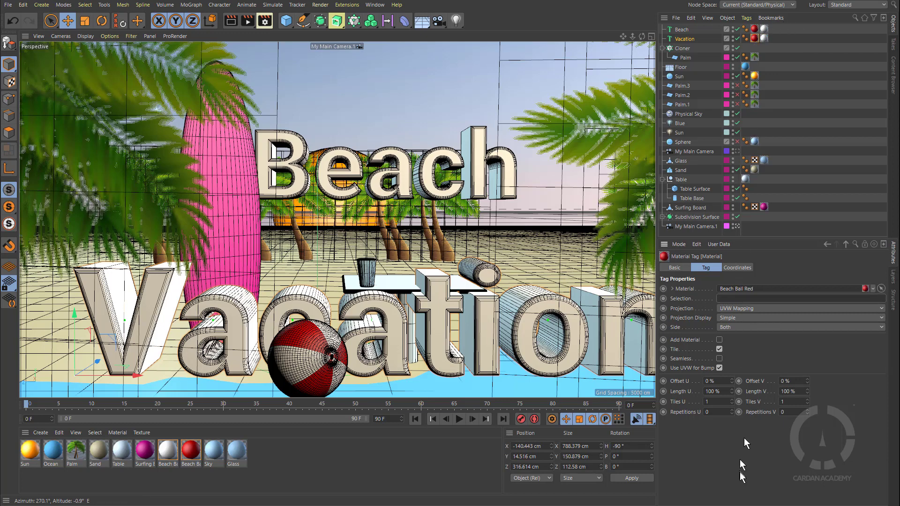
key("BackSpace")
key("Return")
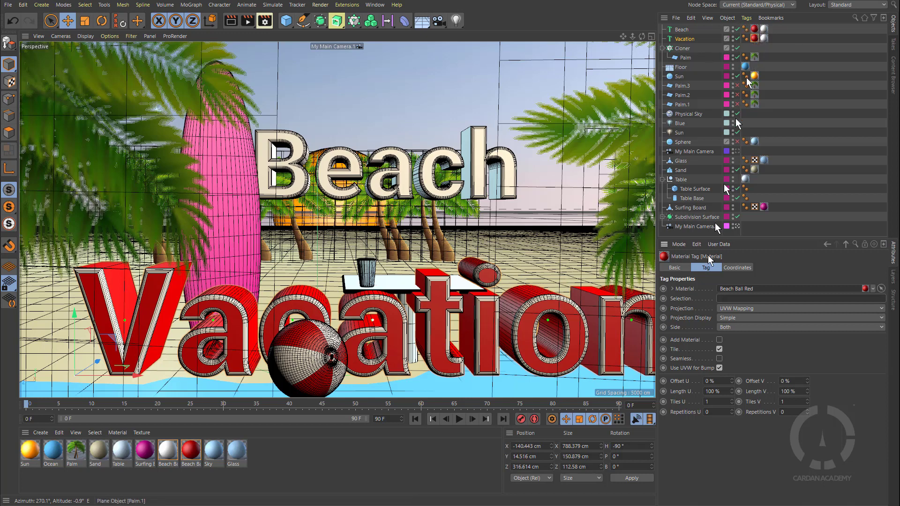
Review the Vacation text's All, Lines, Words and Letters effect settings and its object properties.
left_click(687, 38)
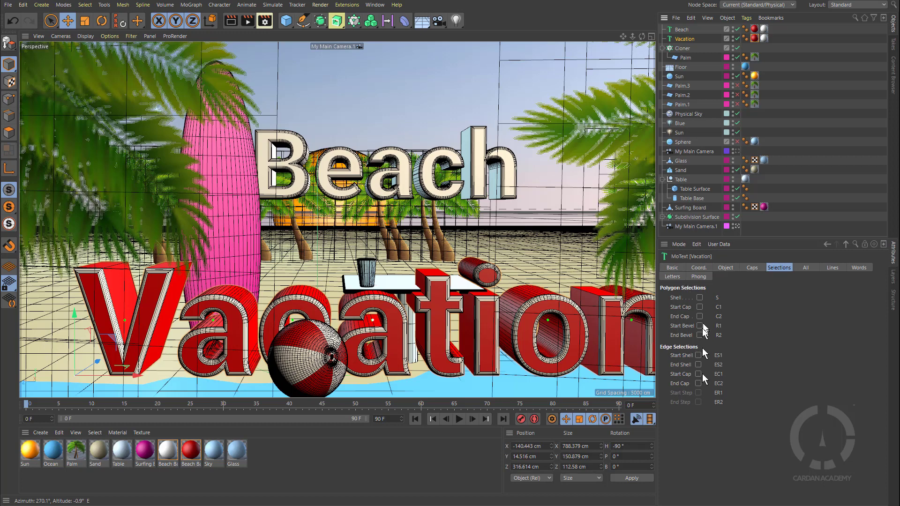
left_click(805, 268)
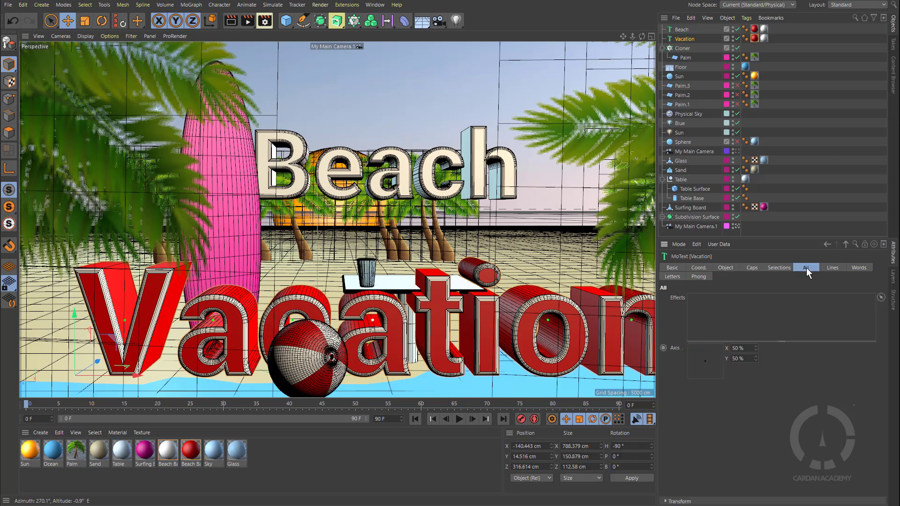
left_click(832, 268)
left_click(859, 268)
left_click(679, 276)
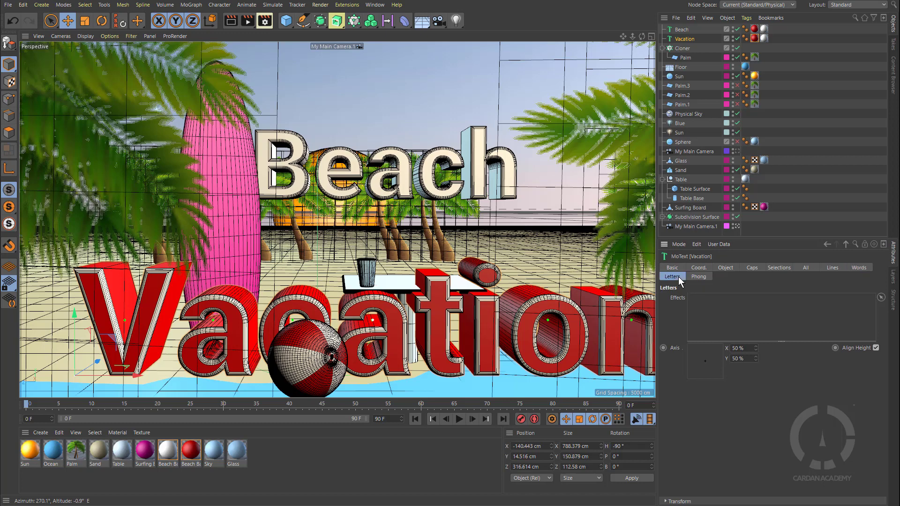
left_click(715, 268)
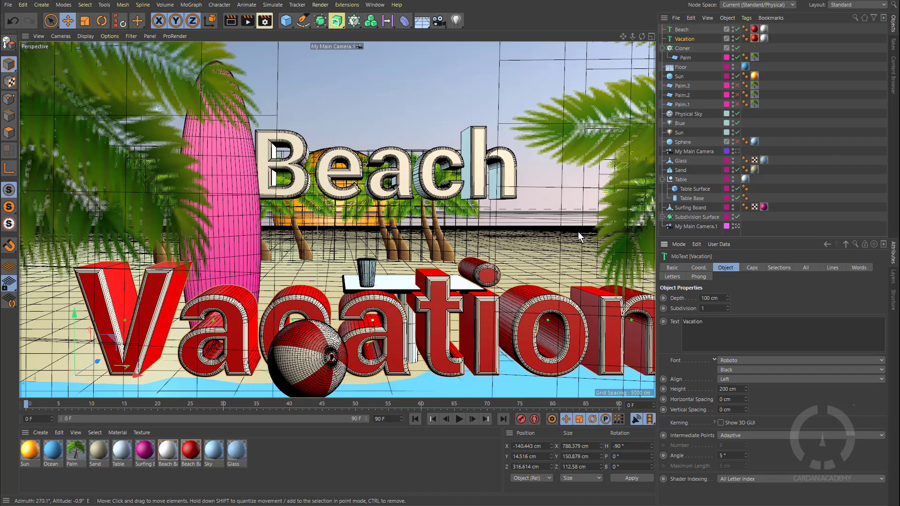
Undo the material order and selection changes on the Beach and Vacation texts.
key("ctrl+z")
key("ctrl+z")
key("ctrl+z")
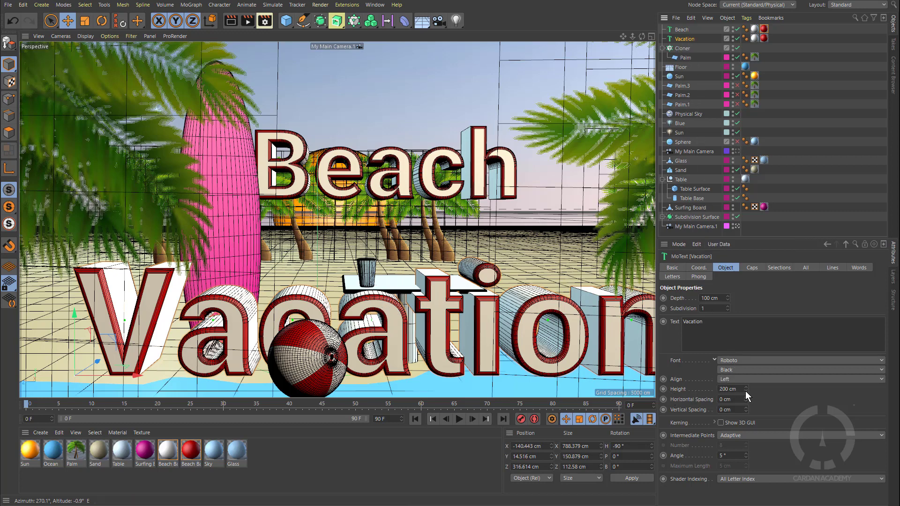
mouse_move(745, 391)
left_mouse_down()
mouse_move(745, 422)
mouse_move(746, 382)
mouse_move(745, 398)
mouse_move(745, 391)
left_mouse_up()
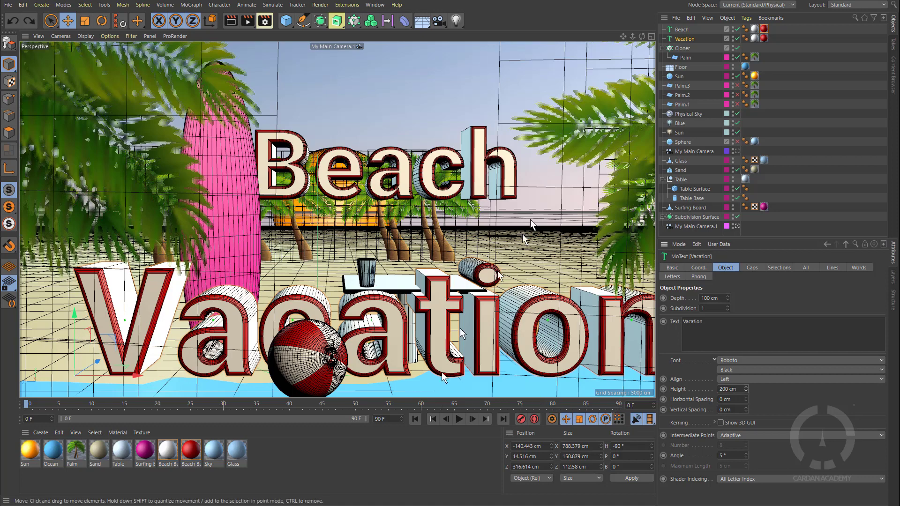
Move the Beach and Vacation texts together back behind the table, to about X 763 cm, Y 113 cm, Z 48 cm.
left_click(682, 29, "ctrl")
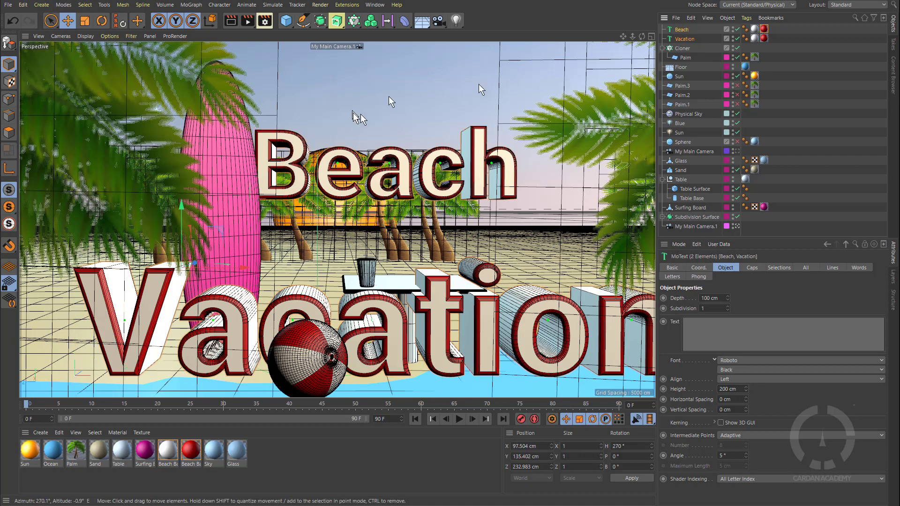
left_click_drag(193, 263, 253, 248)
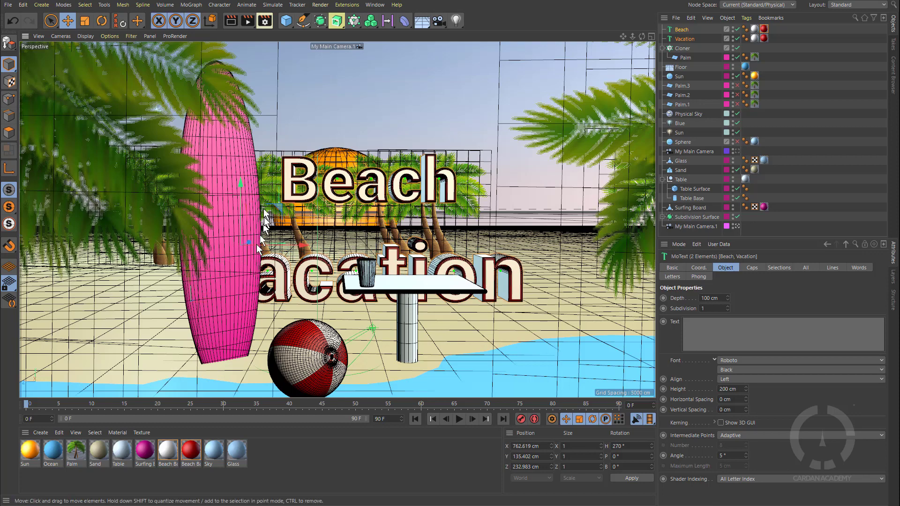
left_click_drag(241, 185, 238, 193)
left_click_drag(305, 254, 373, 264)
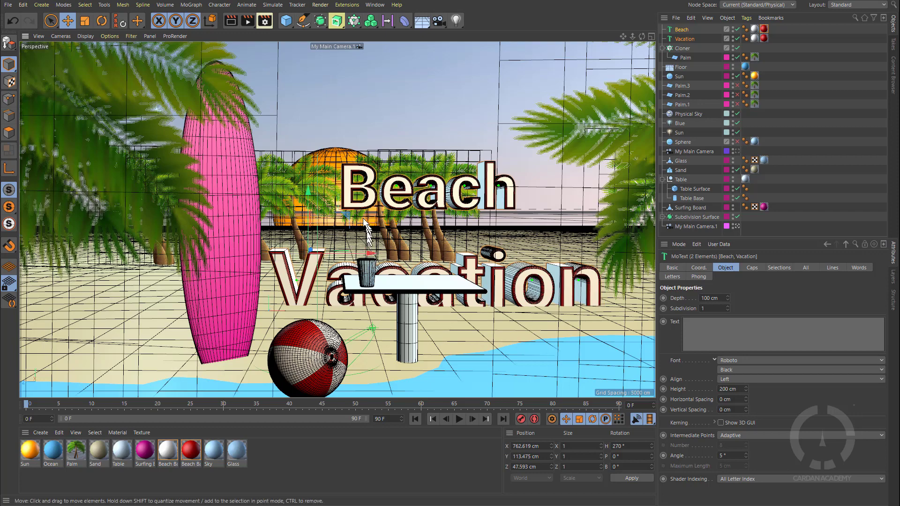
Raise the Beach and Vacation texts together to about Y 300 cm, shift them to about Z 80 cm and rotate their heading to about 287°.
left_click_drag(308, 192, 308, 127)
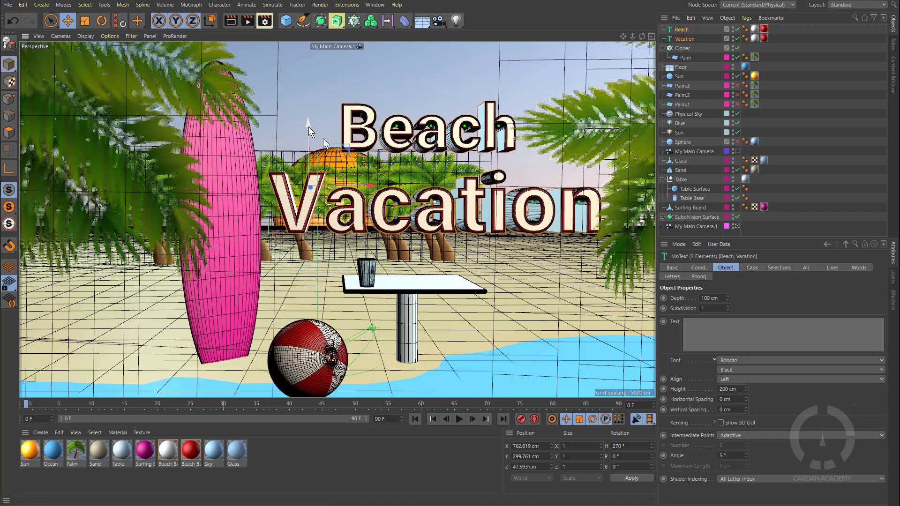
left_click_drag(356, 185, 322, 190)
key("r")
key("e")
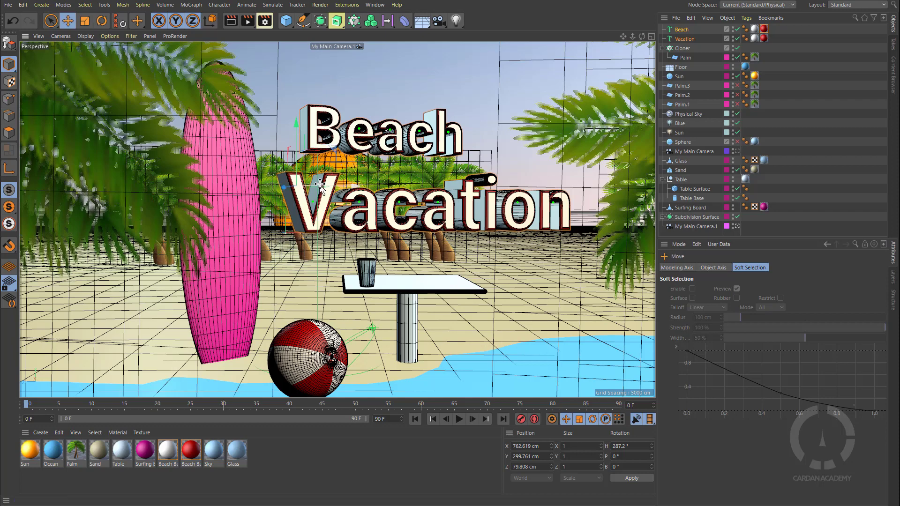
Move both texts closer to the camera, to about X 571 cm, Z 108 cm, and check them in a test render.
left_click_drag(300, 193, 336, 192)
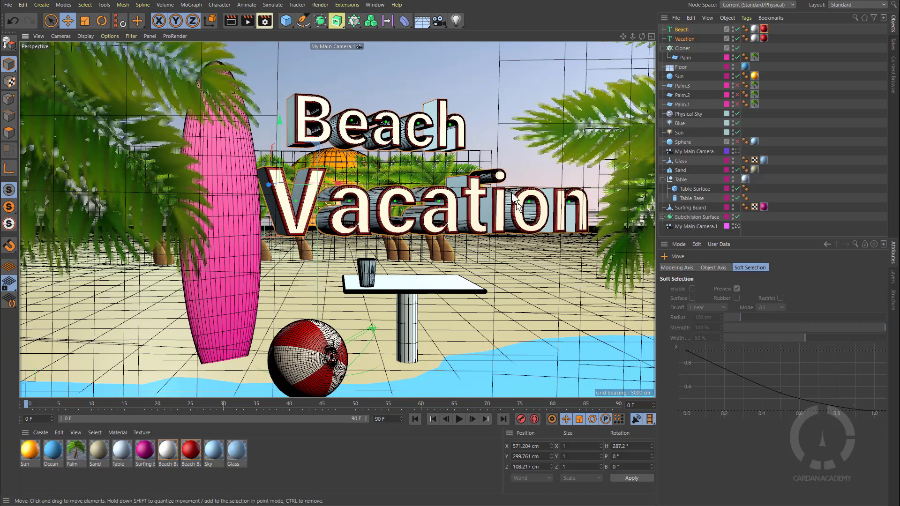
left_click(246, 22)
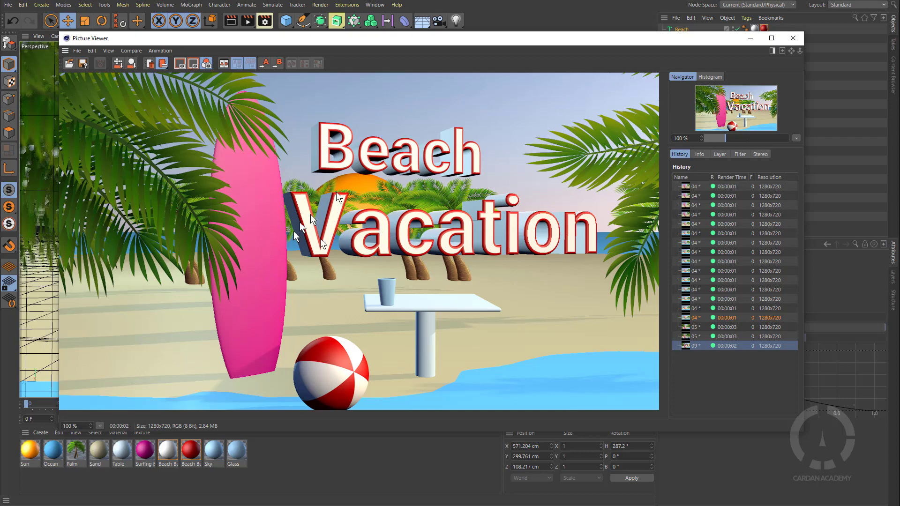
left_click(793, 38)
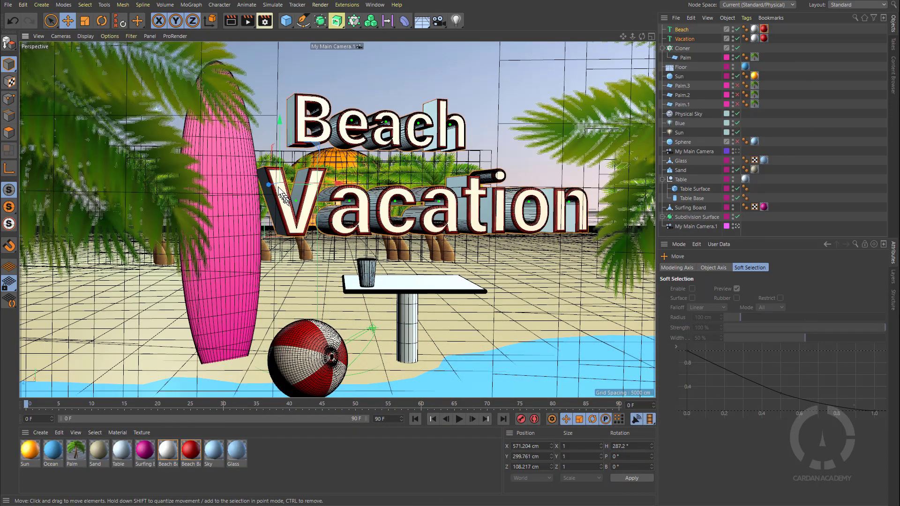
Bring the Beach and Vacation texts further forward and sideways across the scene, to about X 159 cm, Z 201 cm.
left_click_drag(264, 185, 299, 176)
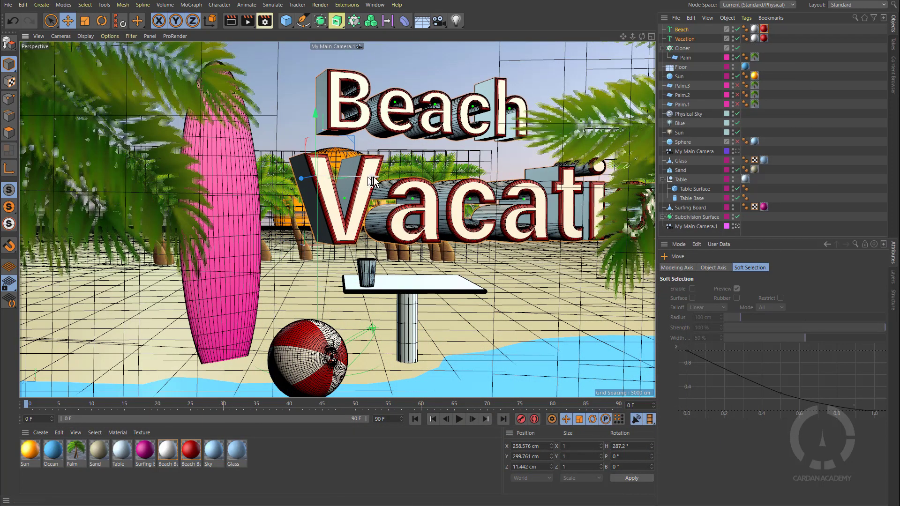
left_click_drag(374, 176, 239, 178)
left_click_drag(295, 166, 263, 183)
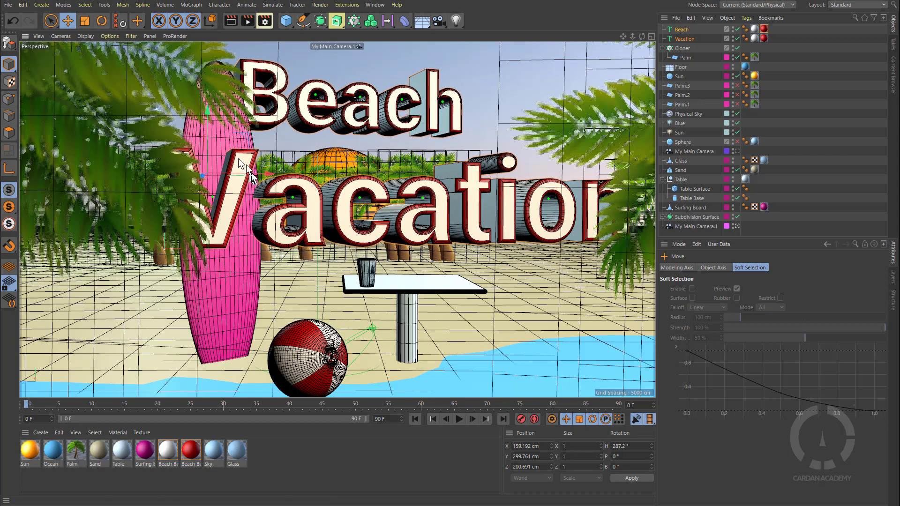
Set the extrusion depth of both the Beach and Vacation texts to 47 cm and render the scene.
left_click(680, 30)
left_click(681, 41, "shift")
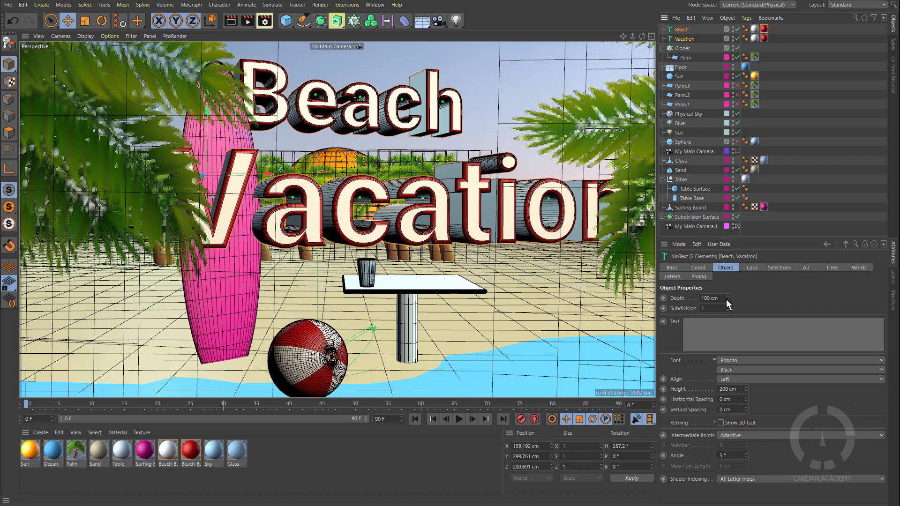
mouse_move(727, 299)
left_mouse_down()
mouse_move(694, 299)
mouse_move(729, 304)
left_mouse_up()
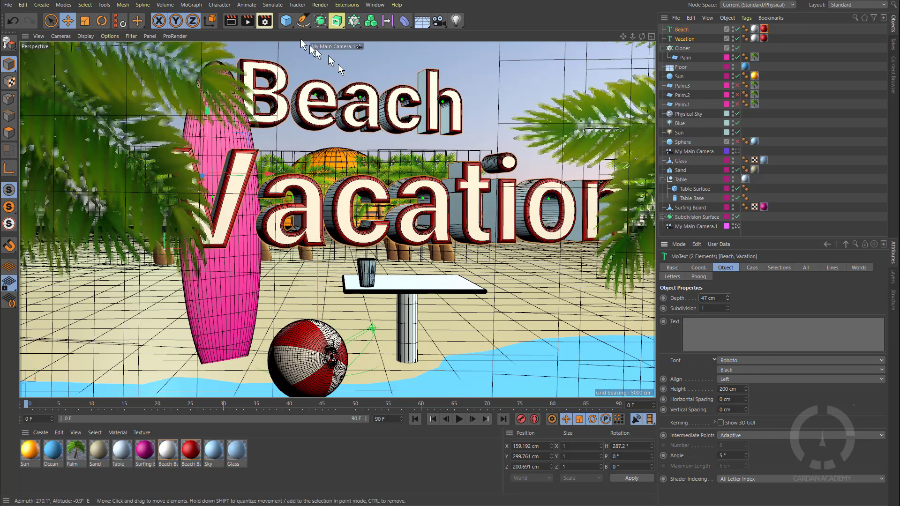
left_click(246, 21)
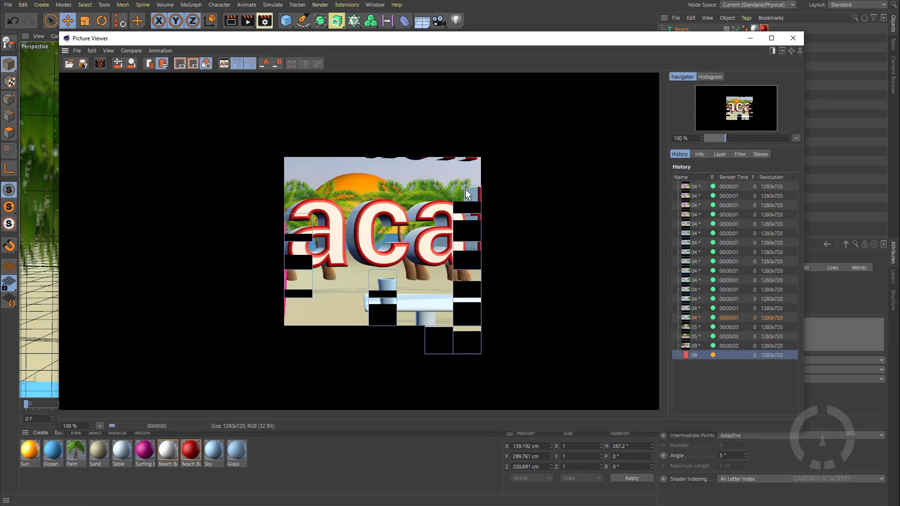